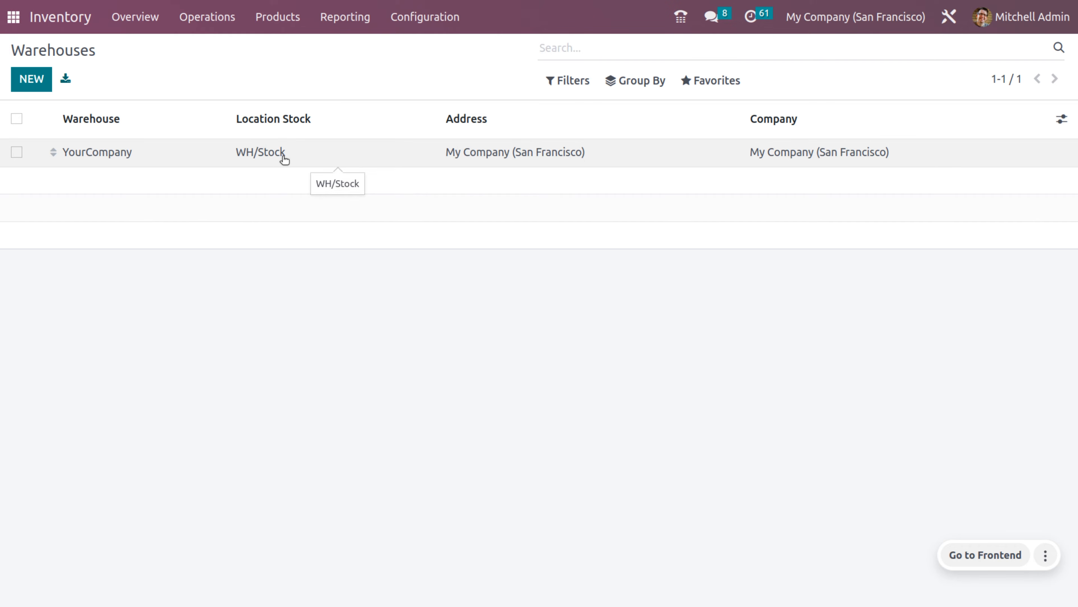
- Review the shipment and resupply configuration of the YourCompany warehouse
click(284, 158)
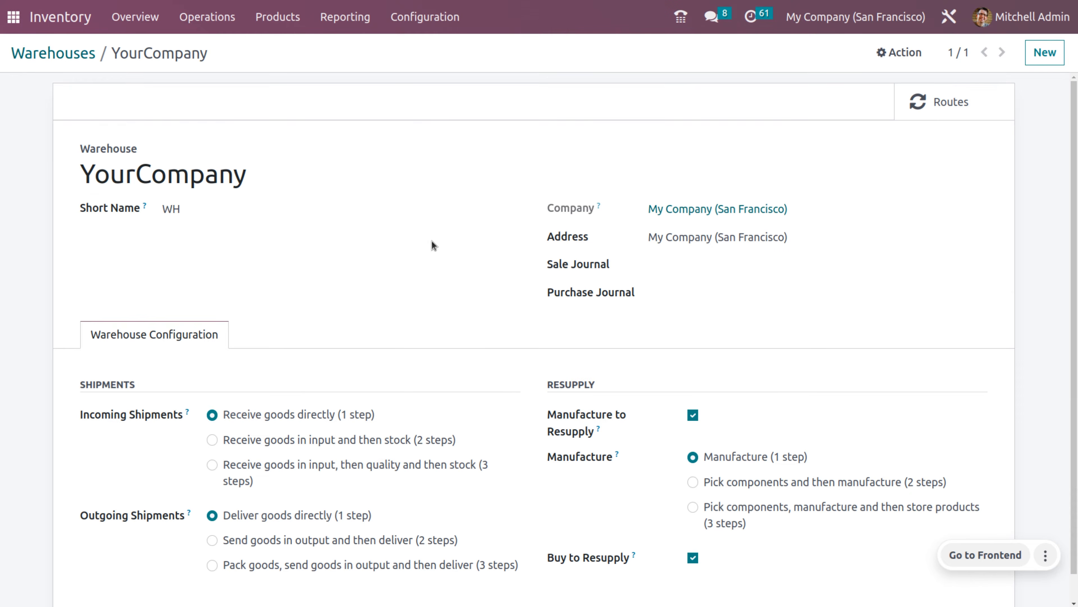
scroll(538, 384, down, 1)
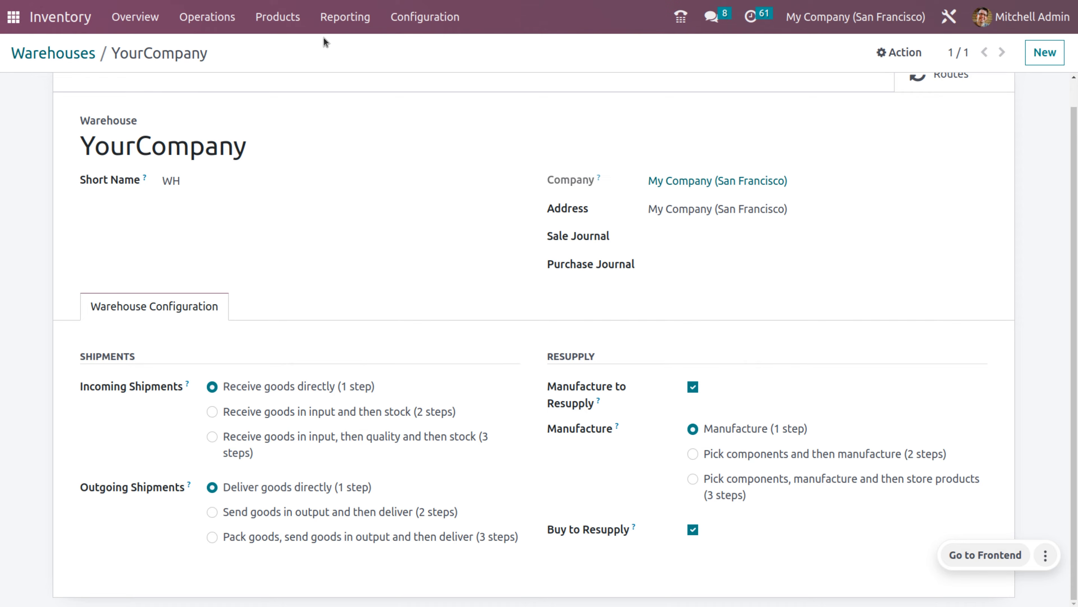
- Check the inventory routes set on the base, bulb and shade products, returning to the product list
click(285, 18)
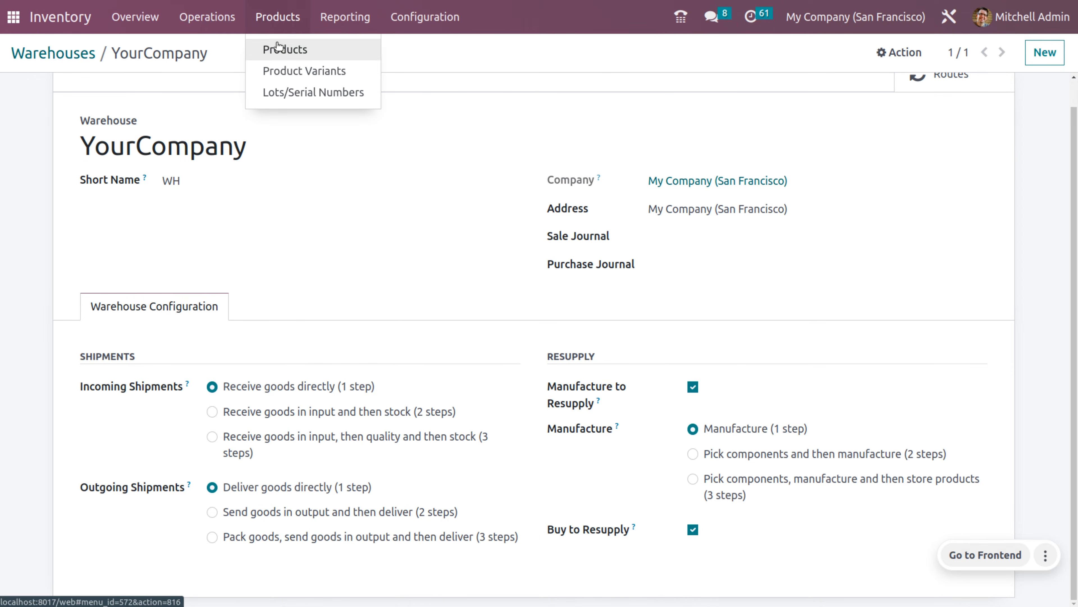
click(278, 49)
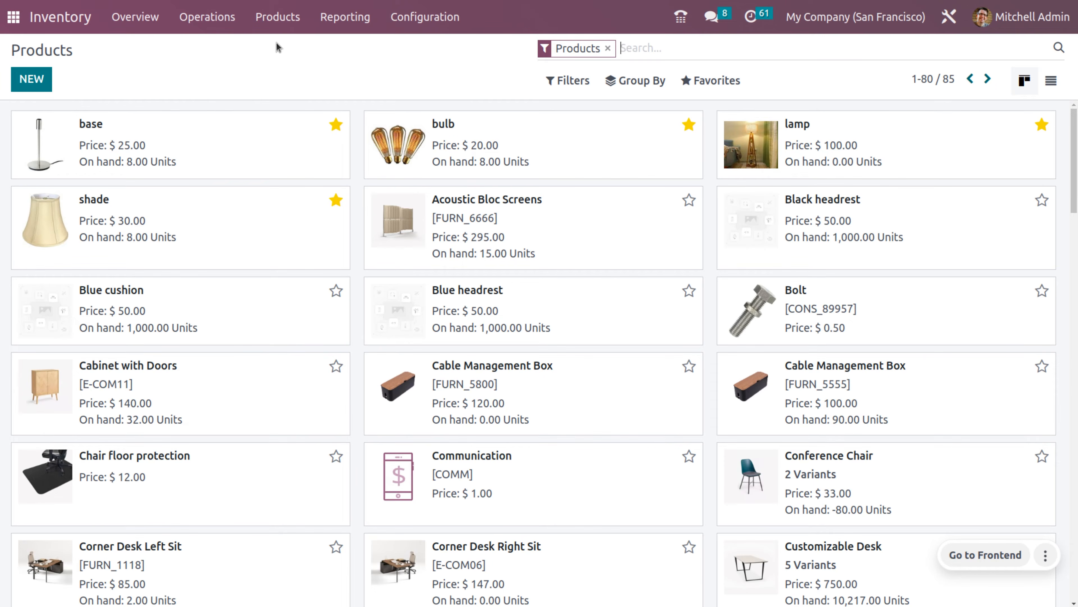
click(262, 154)
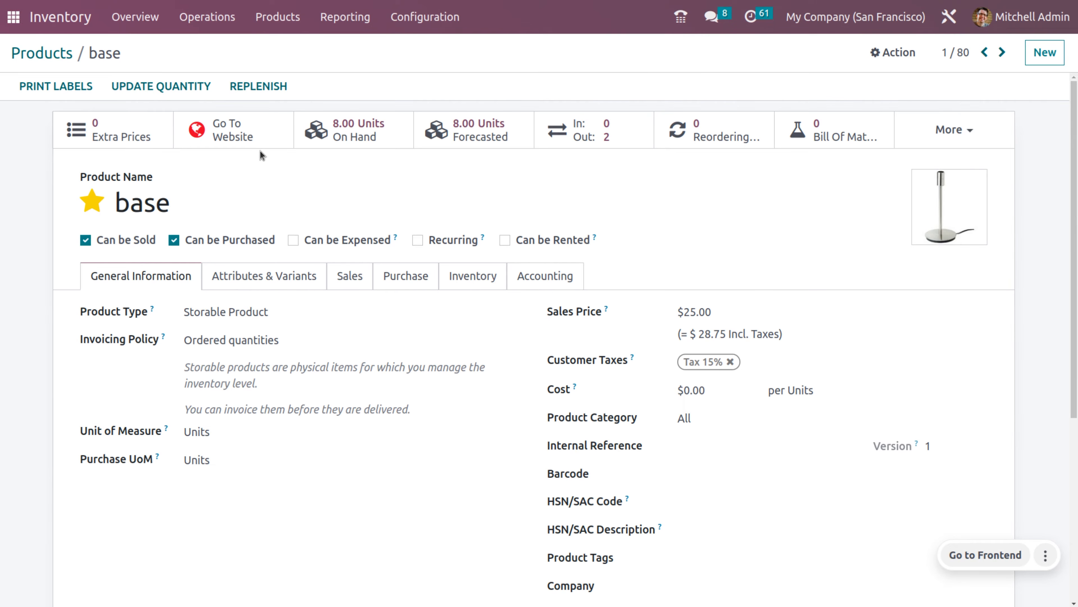
click(464, 288)
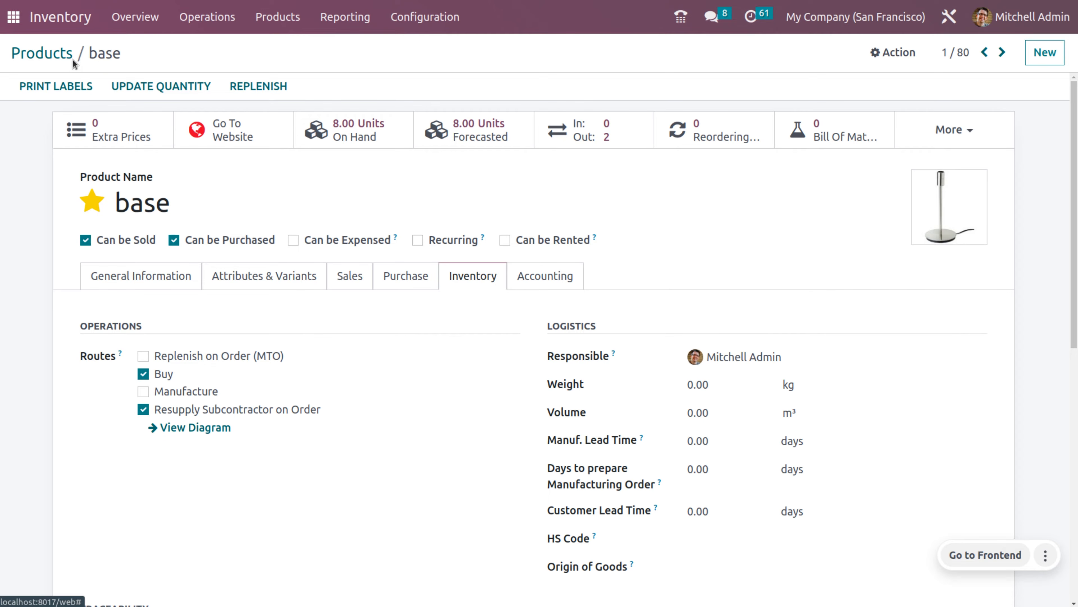
click(60, 53)
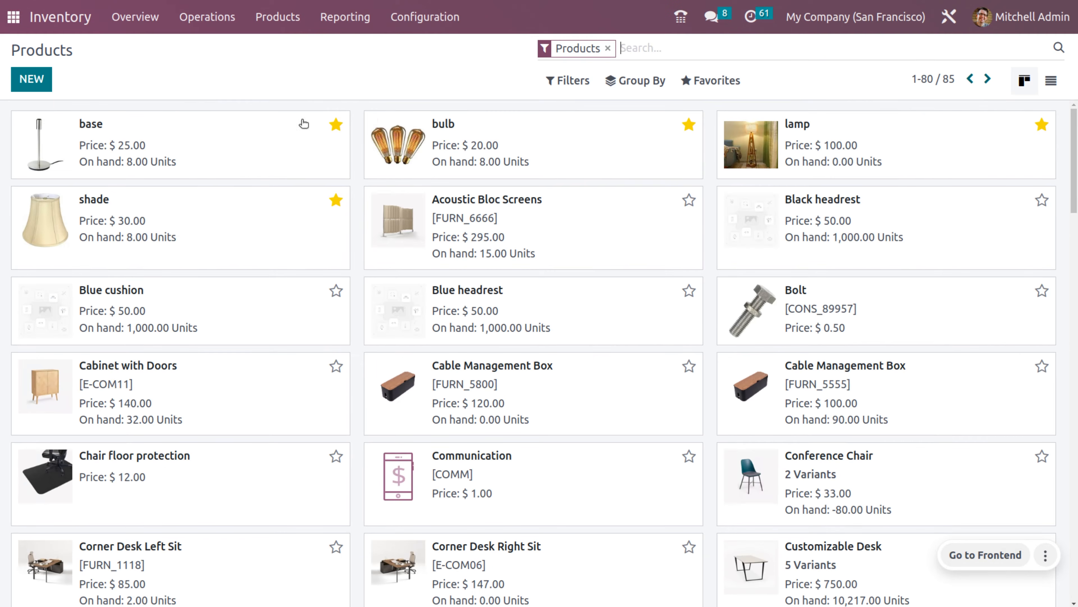
click(529, 133)
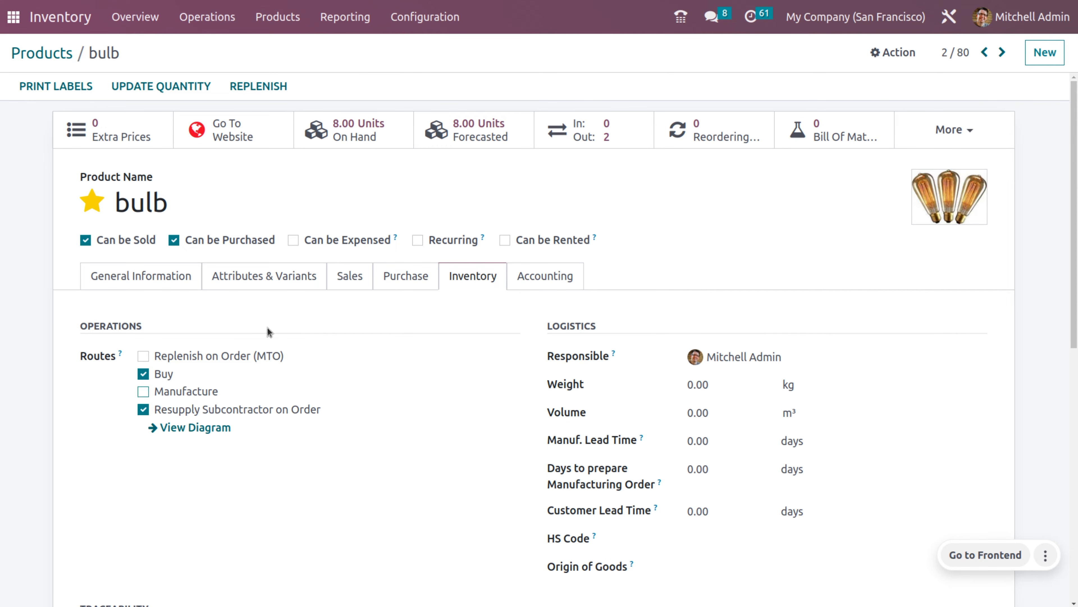
click(48, 54)
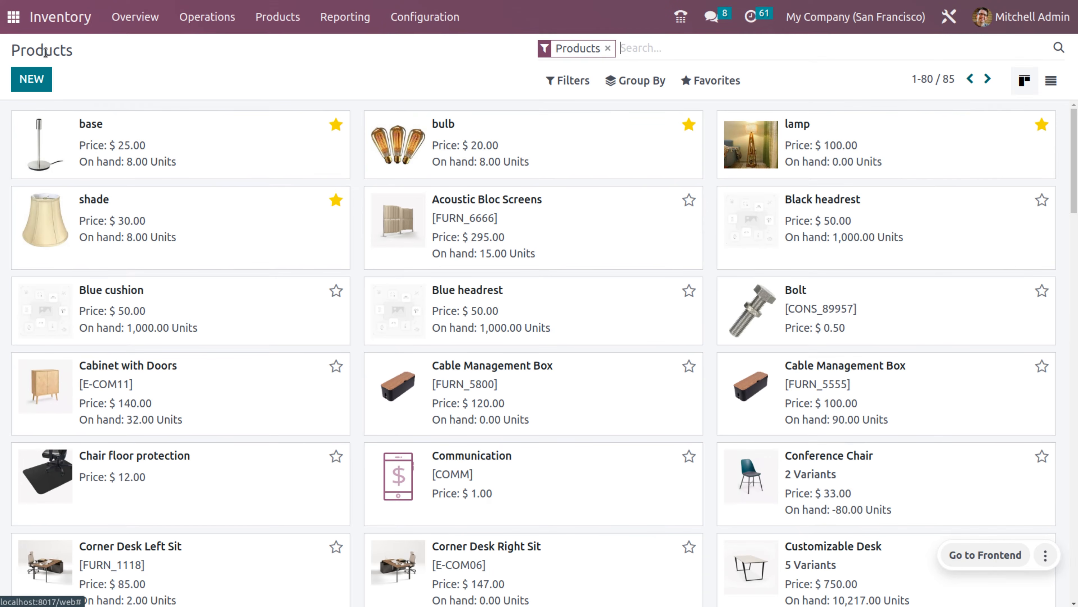
click(129, 227)
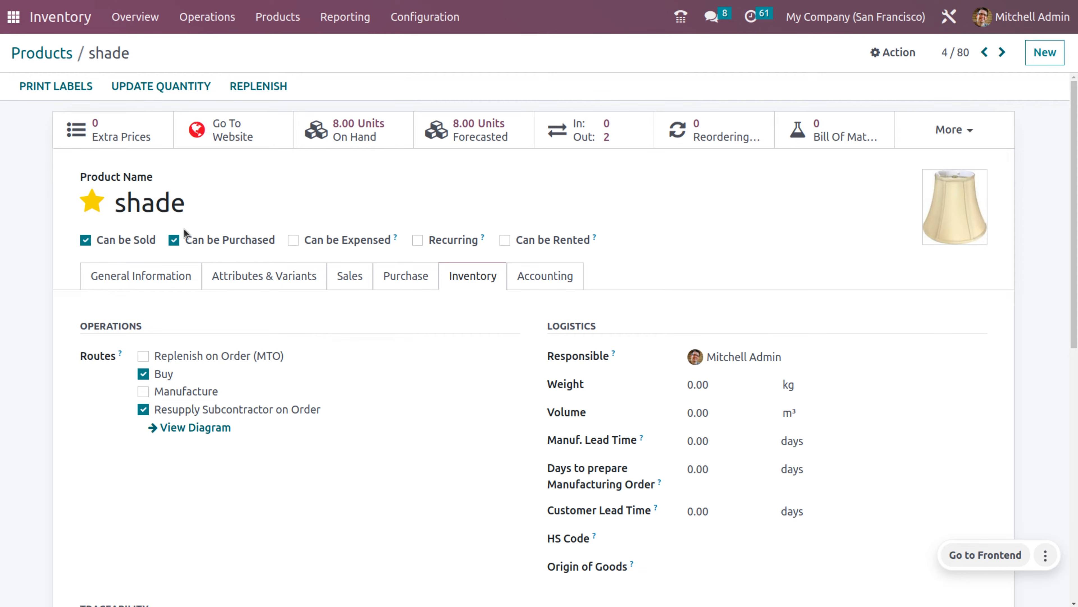
click(61, 55)
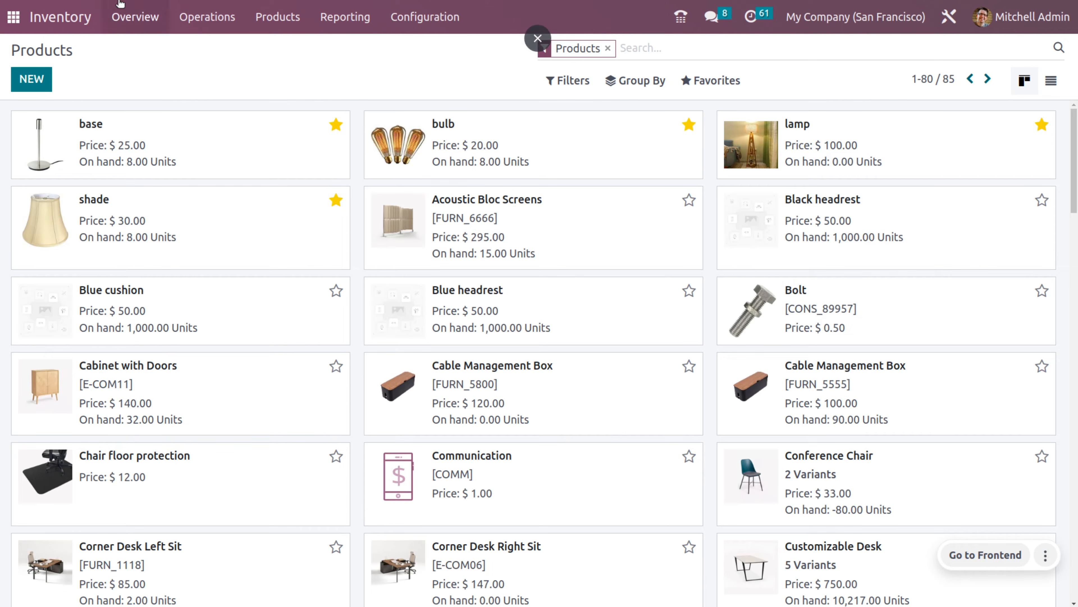
- Switch to the Manufacturing app and open its list of bills of materials
click(298, 20)
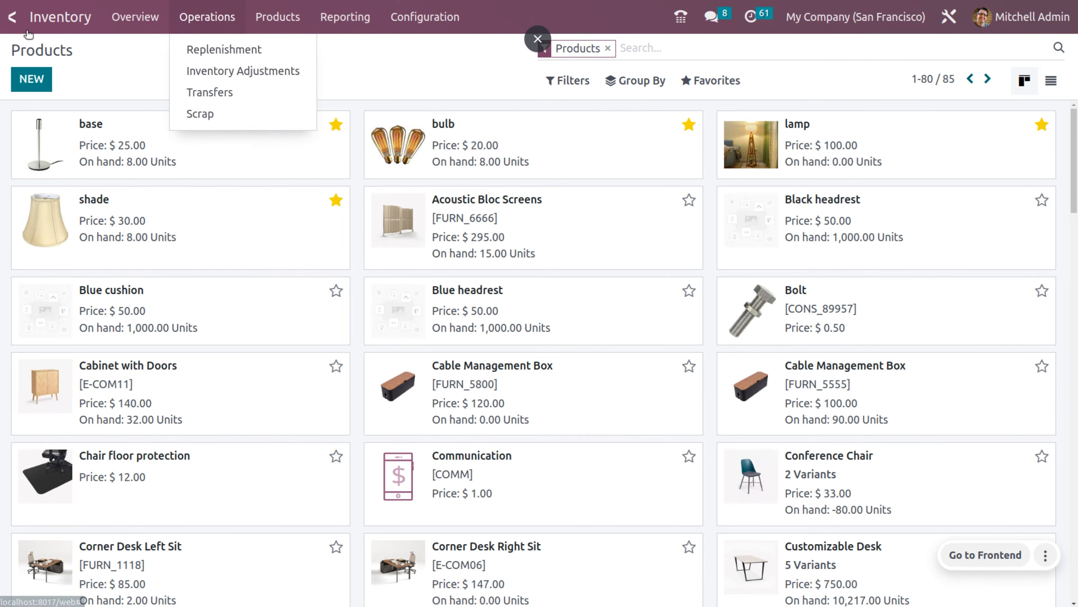
click(14, 20)
text(m)
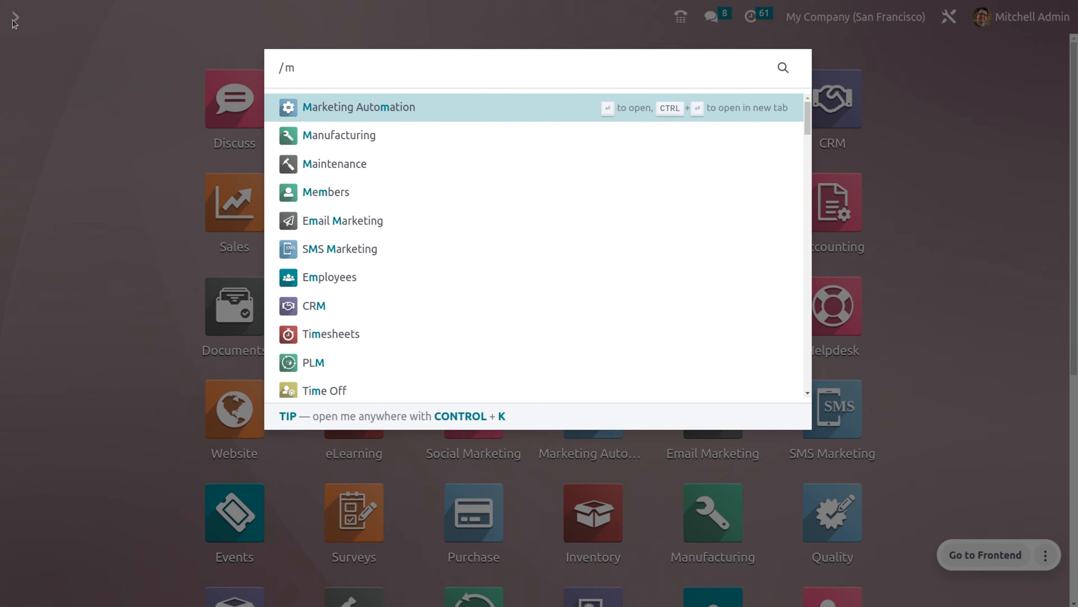
text(an)
key(Return)
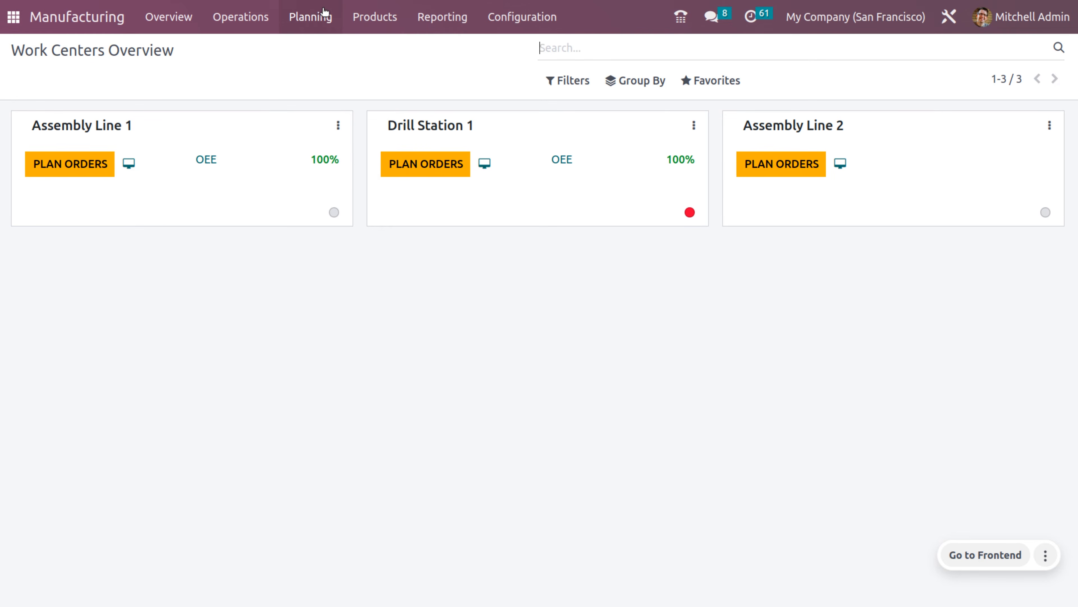
click(374, 15)
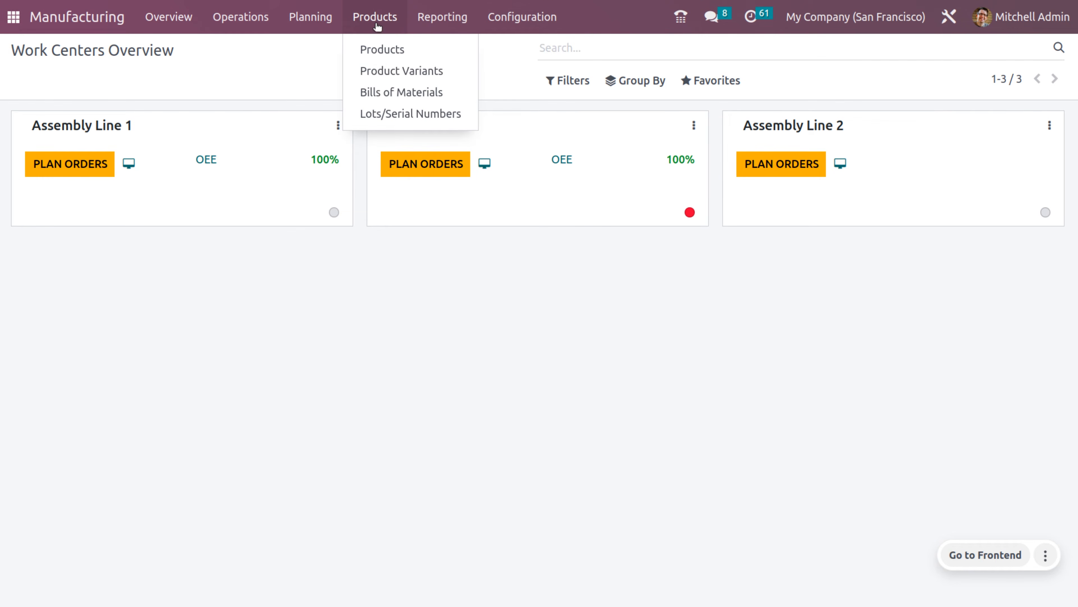
click(397, 92)
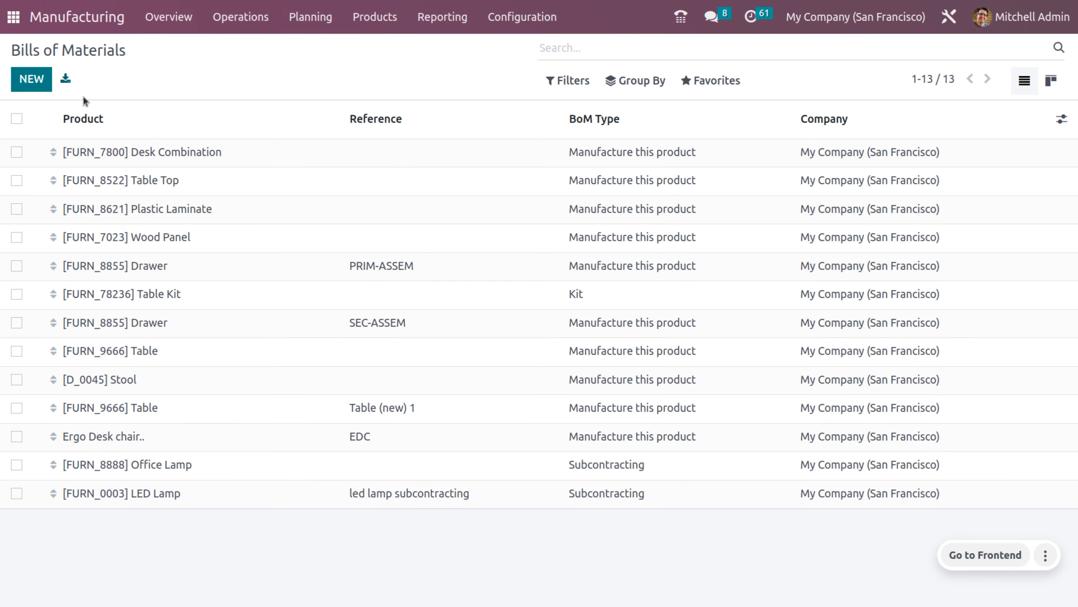
- Start a new bill of materials for the product lamp
click(21, 91)
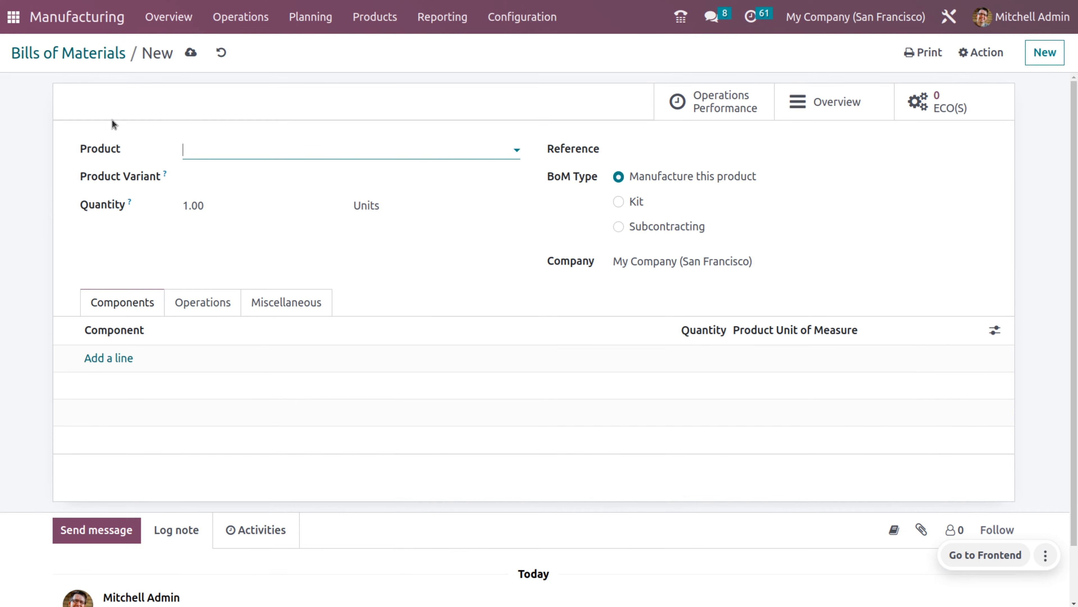
click(196, 144)
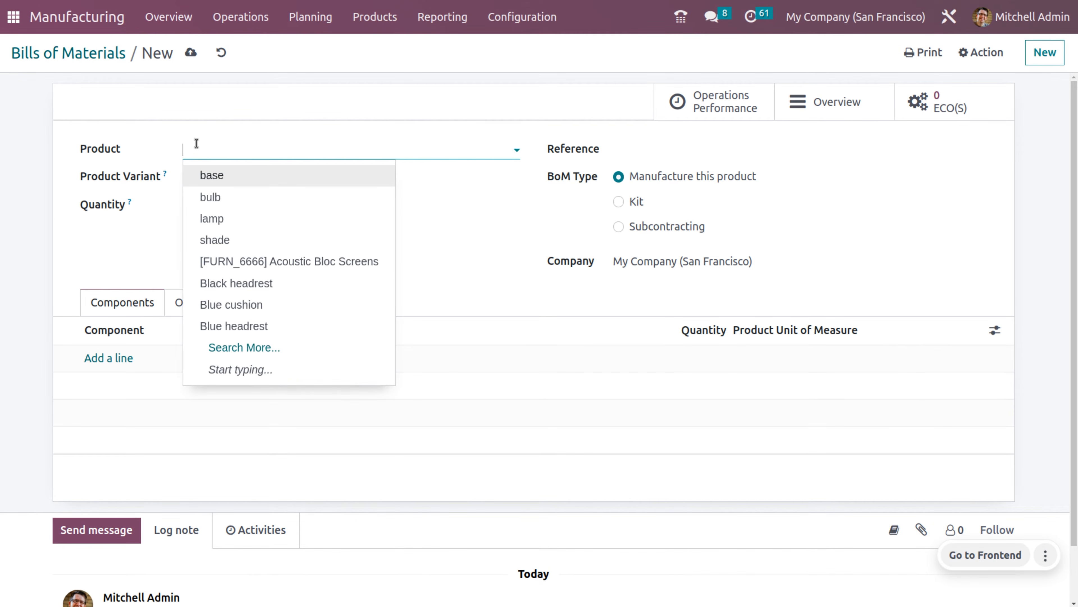
click(223, 220)
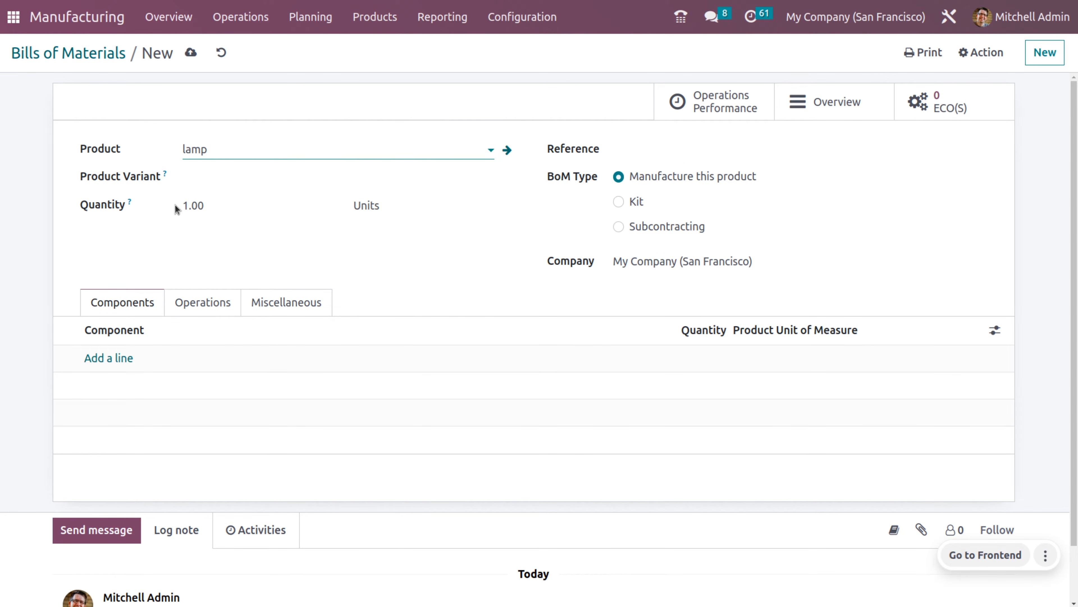
- Set the bill of materials' reference to lamp and its type to Subcontracting, and assign the subcontractor contact
click(637, 147)
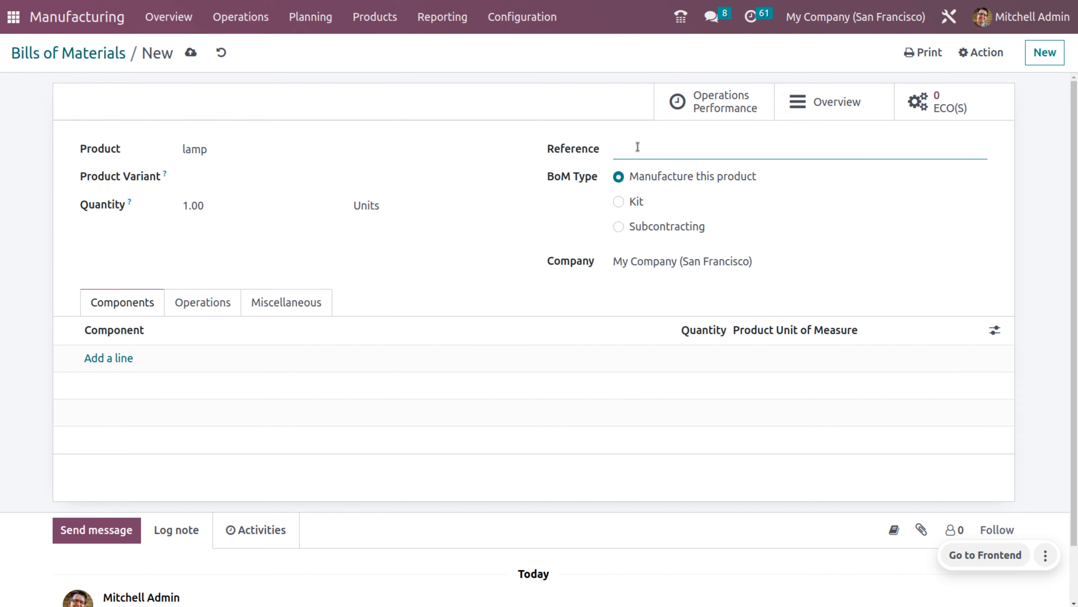
text(lamp)
click(619, 227)
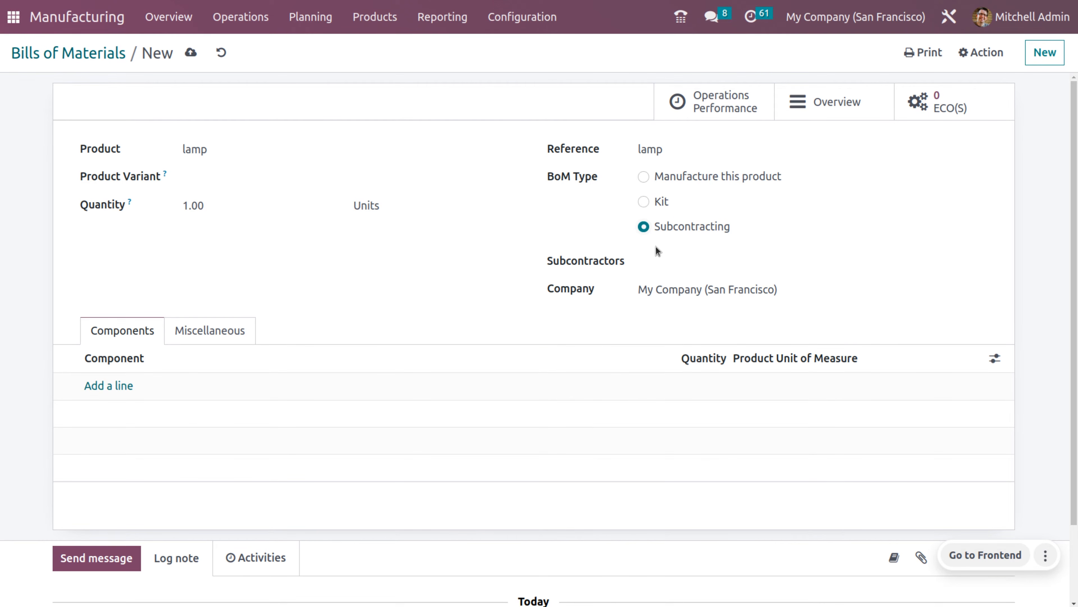
click(657, 263)
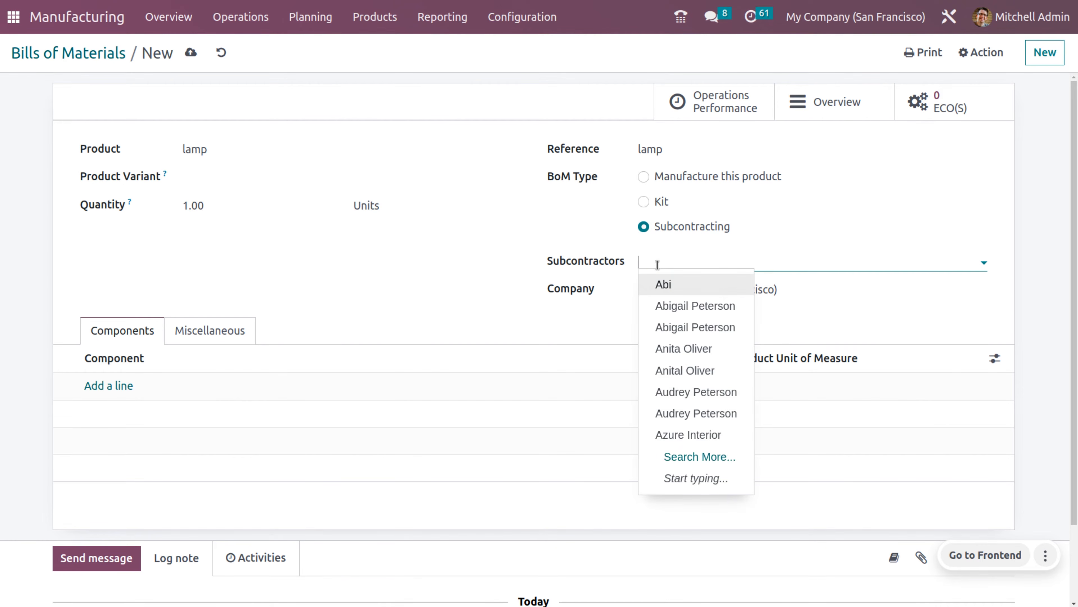
click(669, 306)
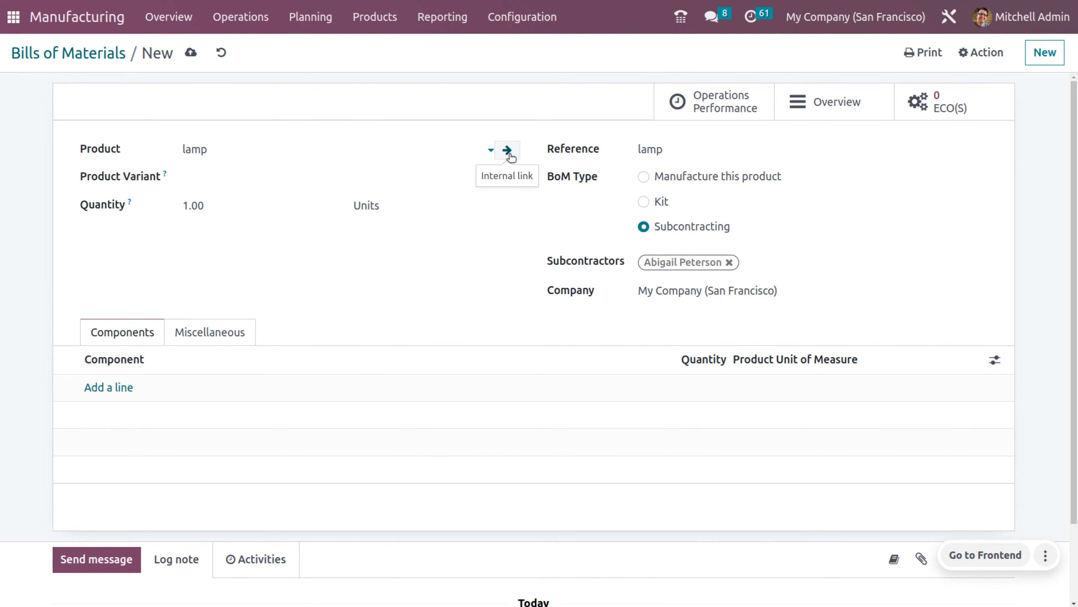
- Add the subcontractor contact as a vendor on the lamp product's purchase details and return to the bill of materials
click(507, 150)
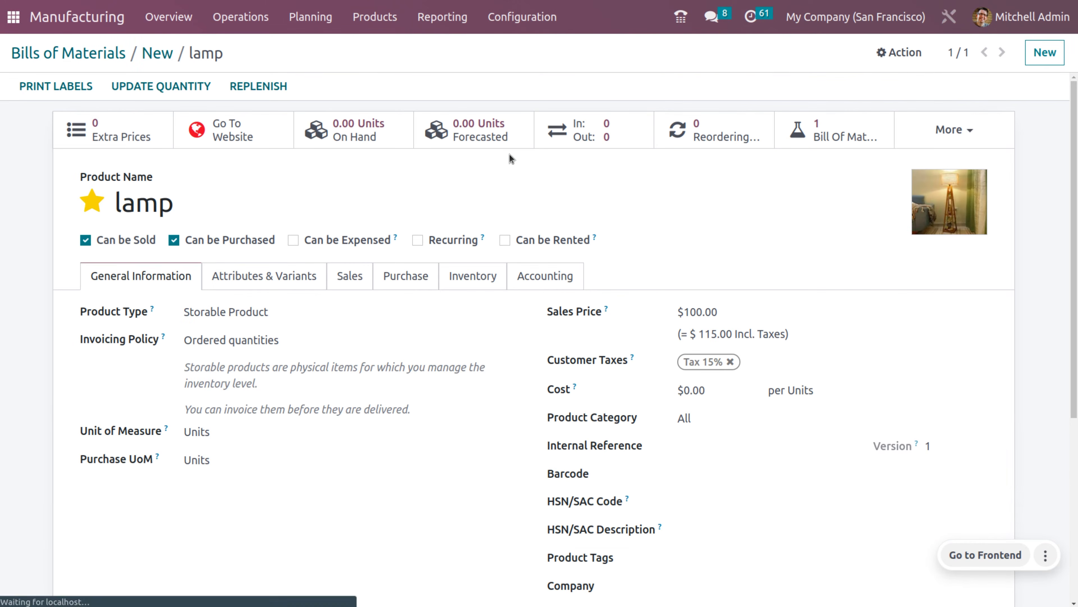
click(403, 278)
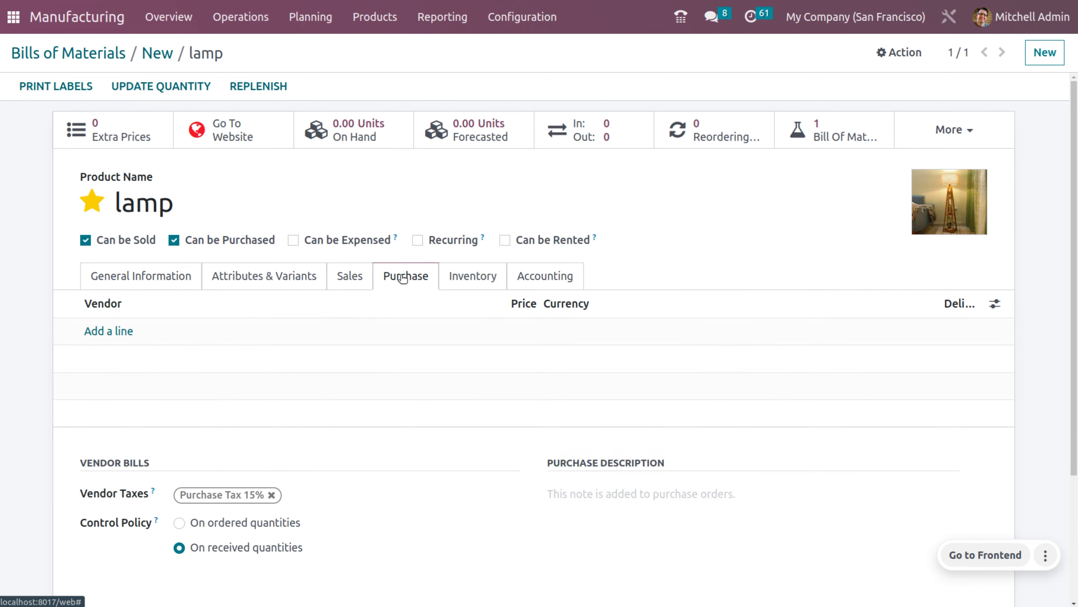
click(109, 331)
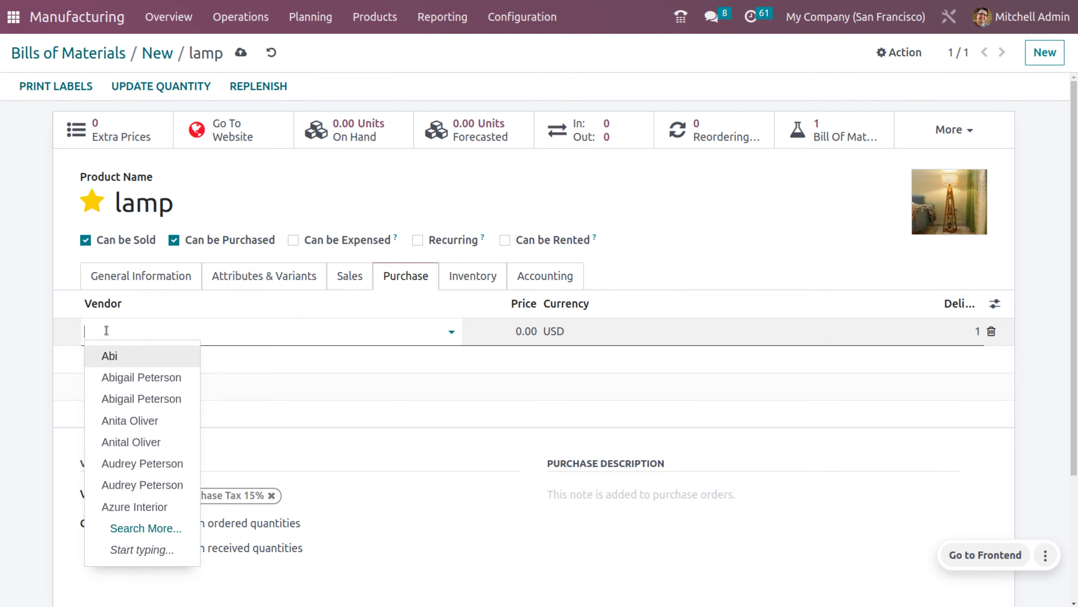
click(144, 377)
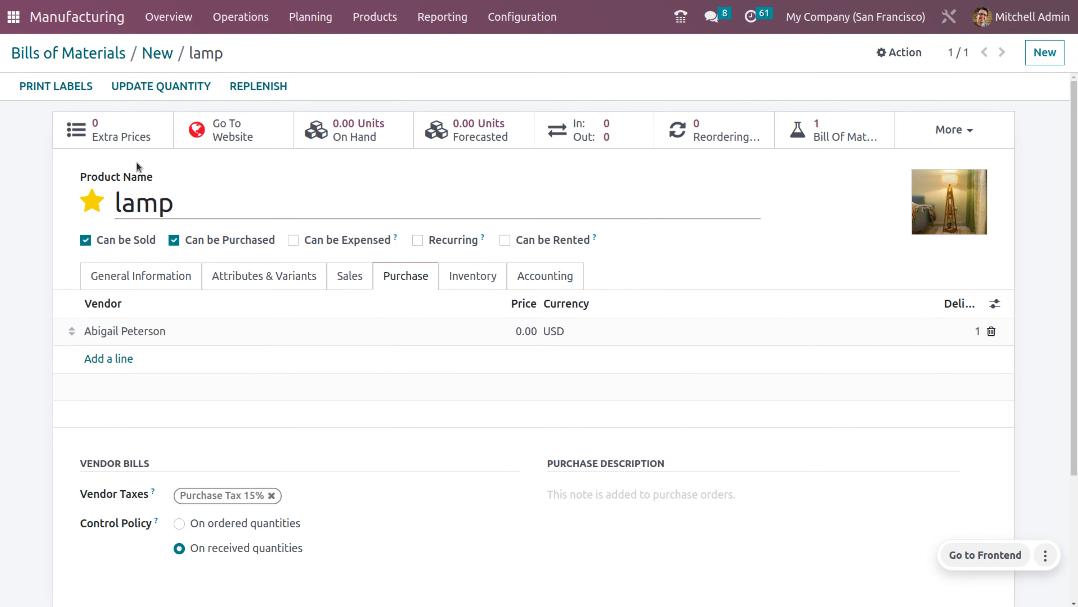
click(152, 48)
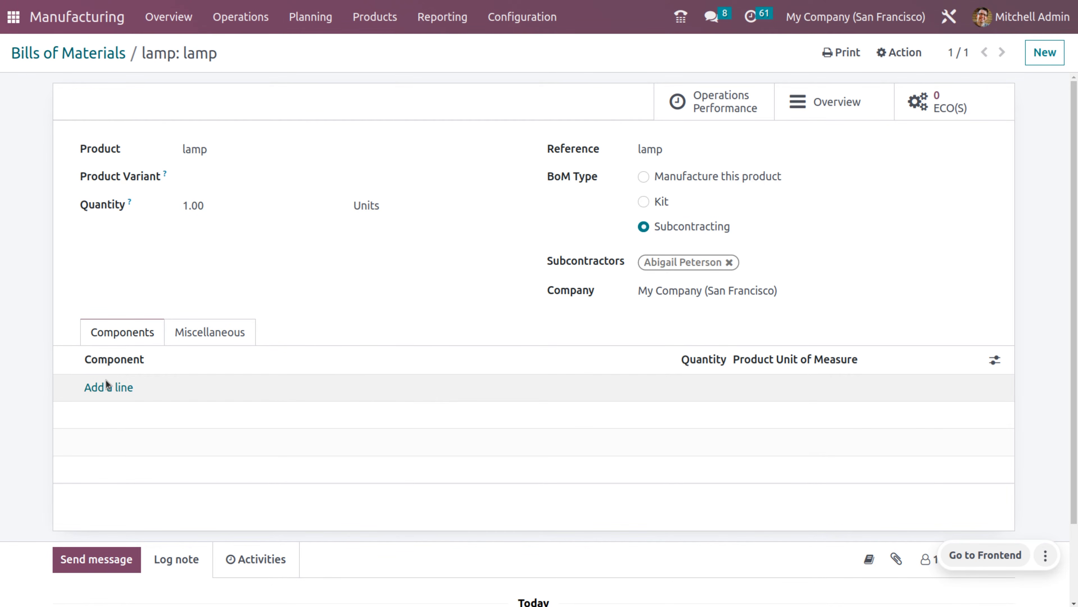
- Add base, bulb and shade as components of the lamp's bill of materials
click(103, 386)
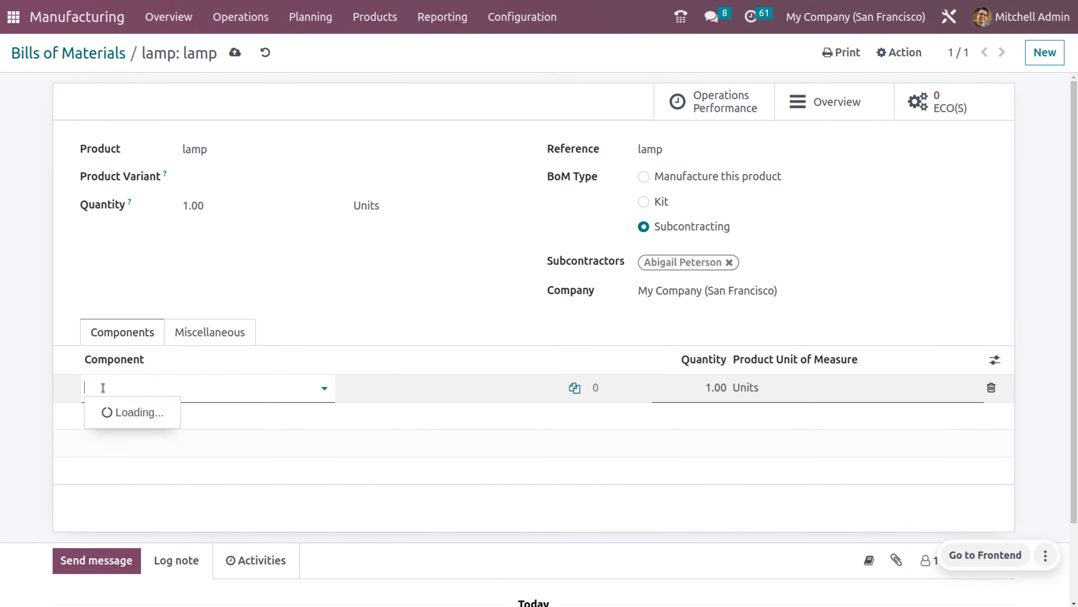
click(155, 173)
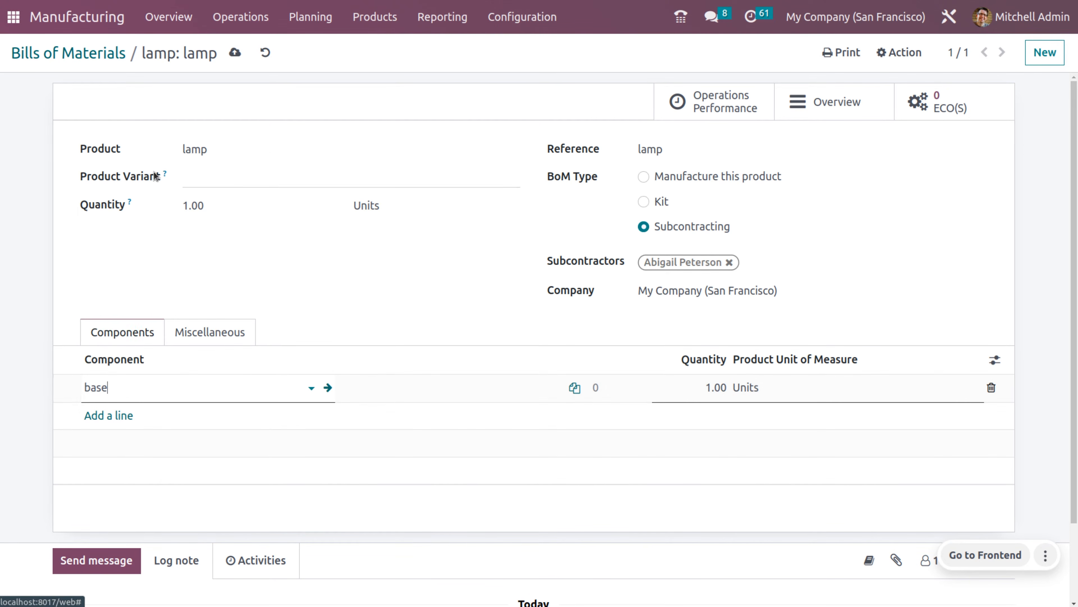
click(109, 417)
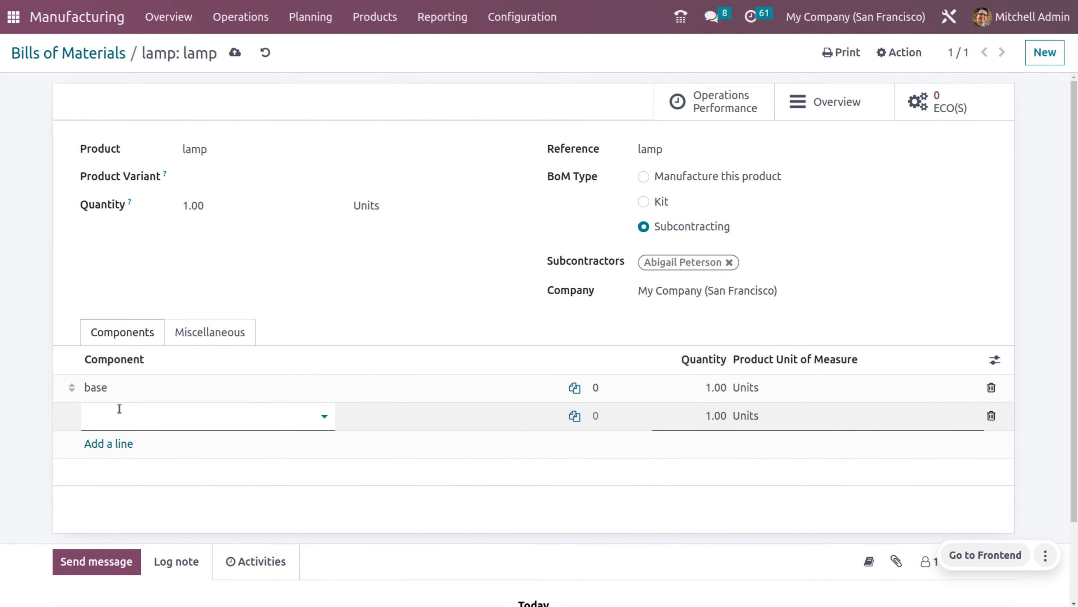
click(120, 410)
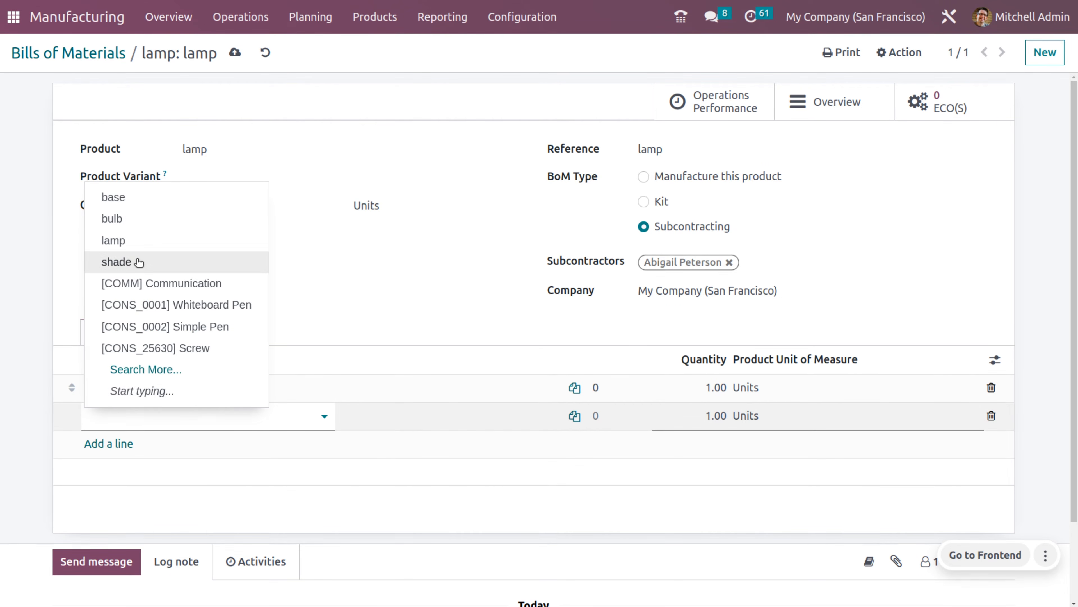
click(137, 227)
click(106, 443)
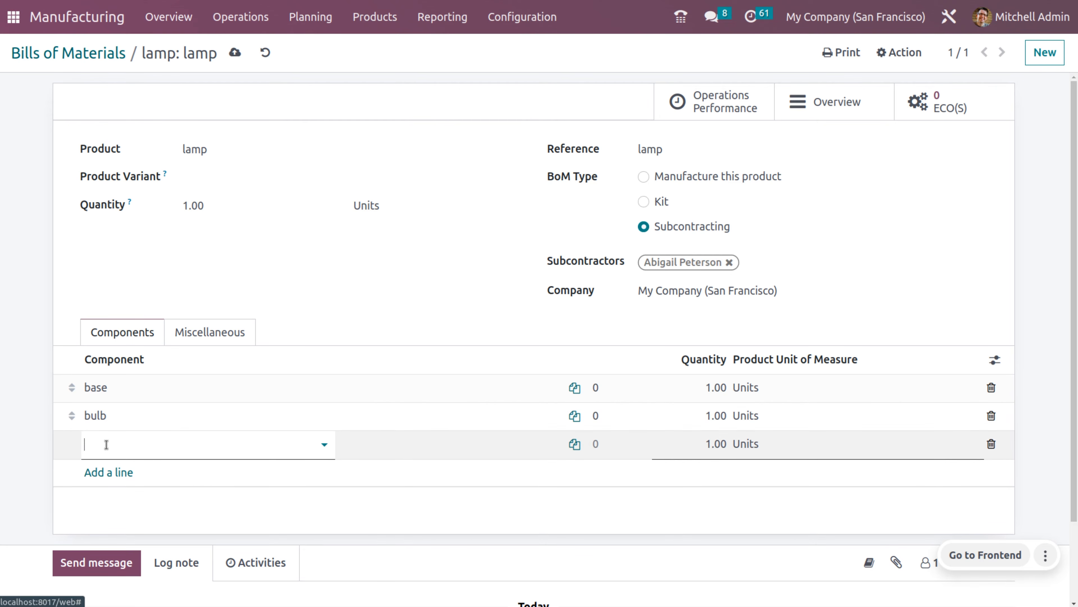
click(107, 444)
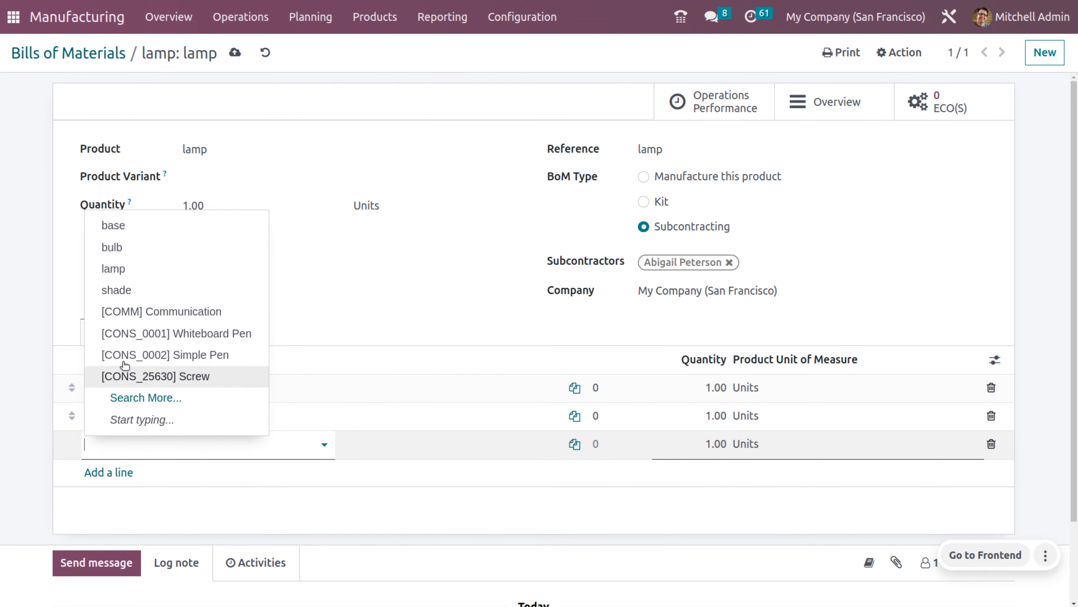
click(138, 291)
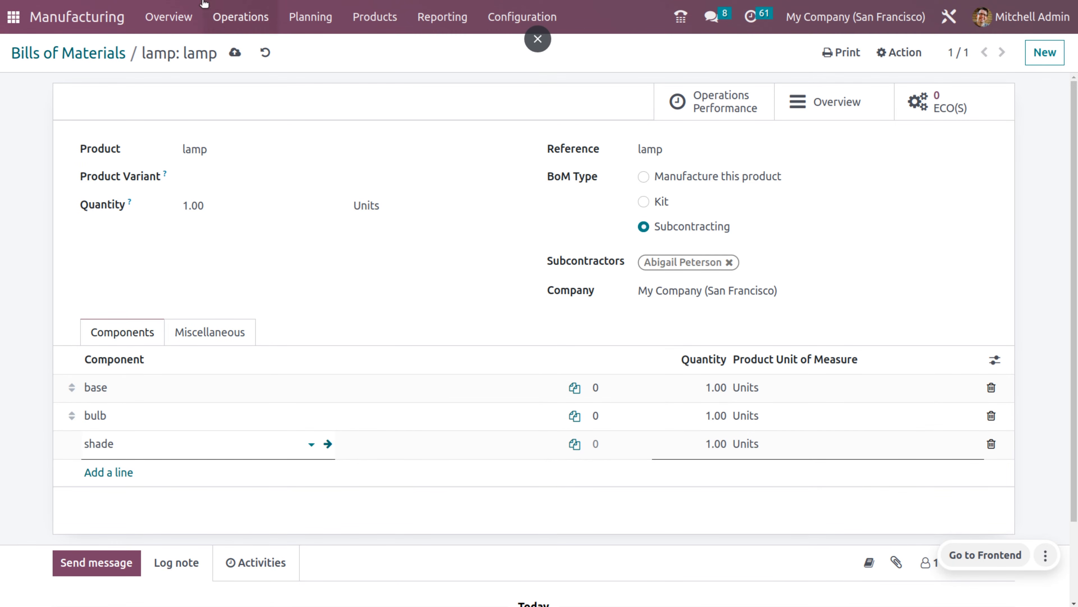
- Save the lamp's bill of materials and start a new request for quotation in Purchase
click(235, 53)
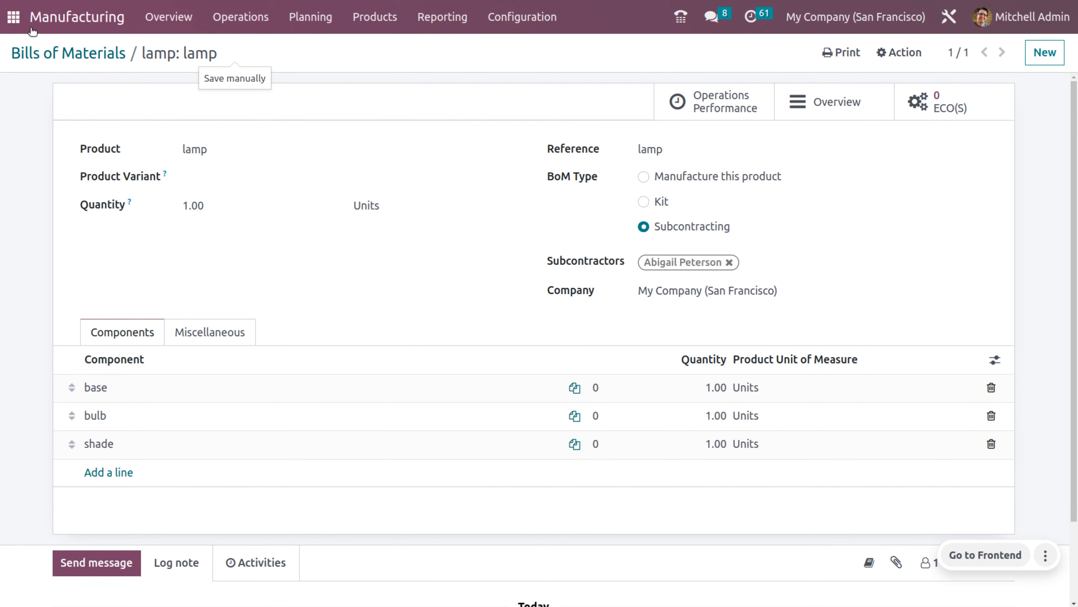
click(15, 18)
text(/pu)
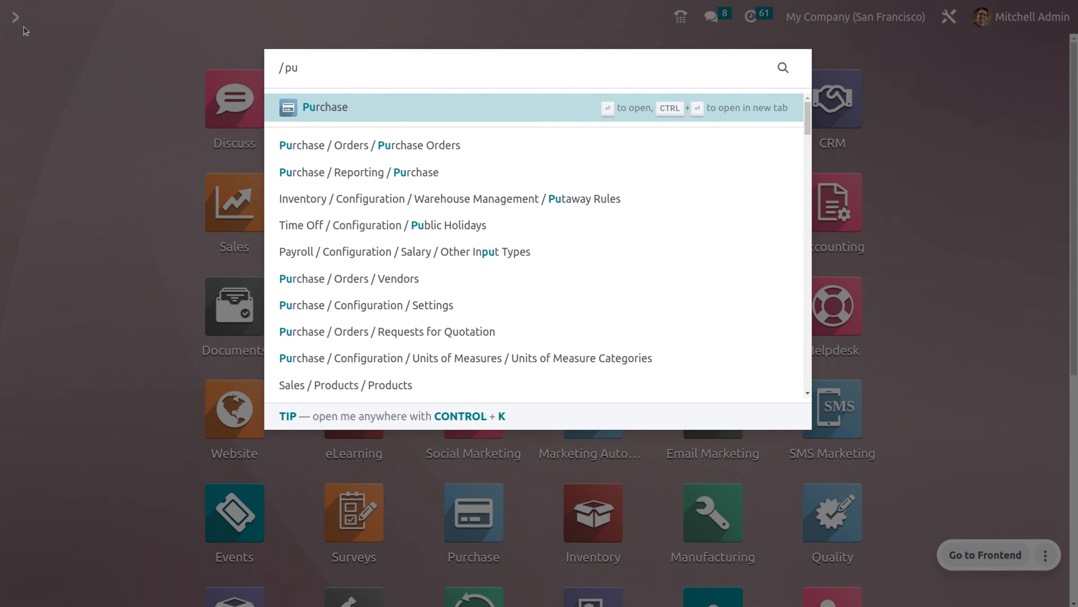
key(Return)
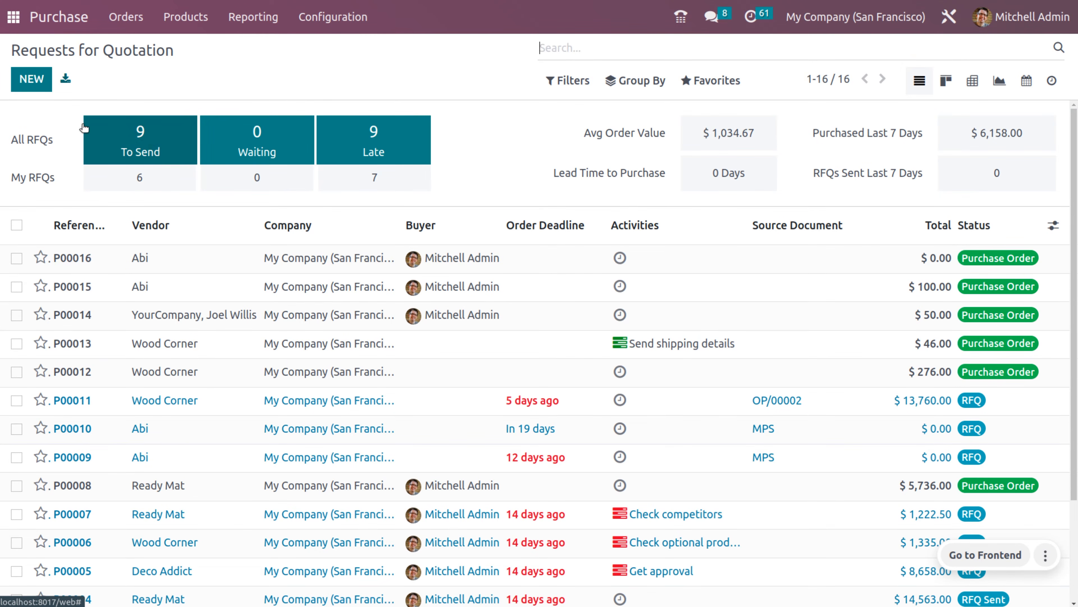
click(27, 80)
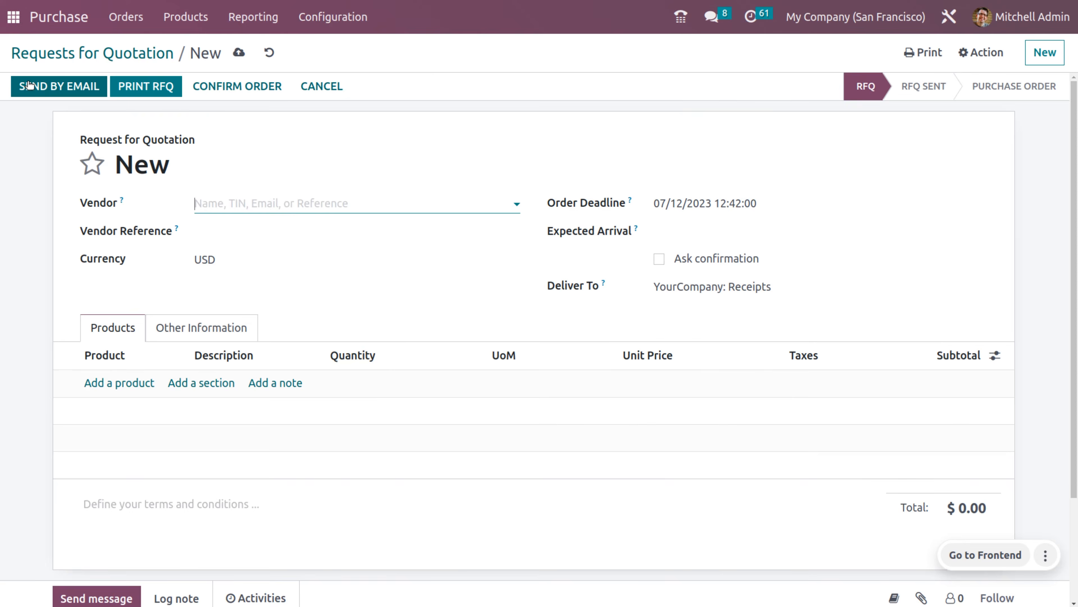
- Choose the subcontractor contact as the request's vendor and add lamp as its product line
click(261, 203)
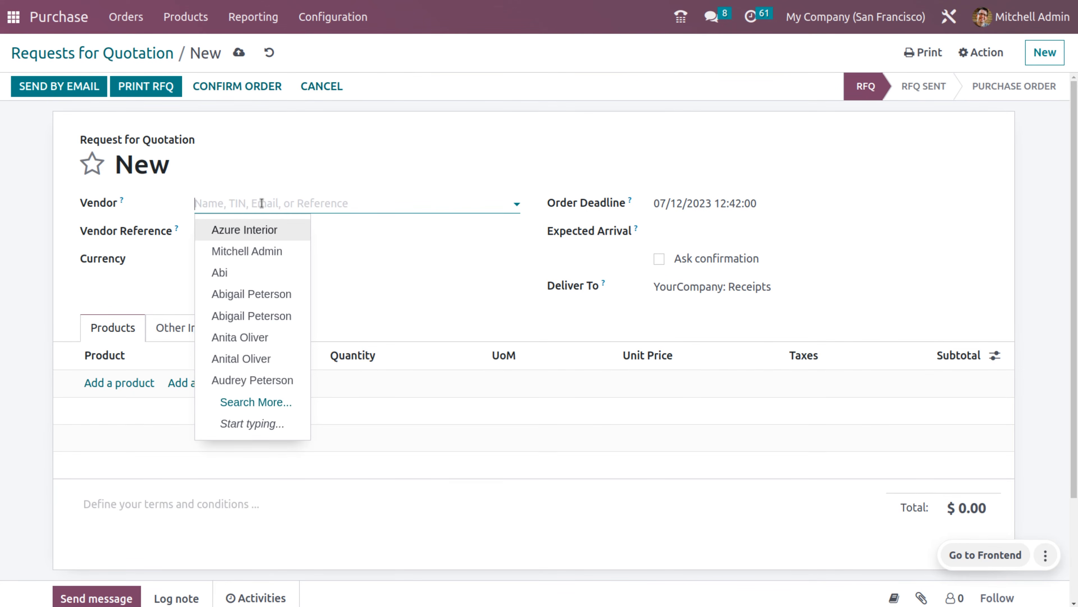
click(240, 293)
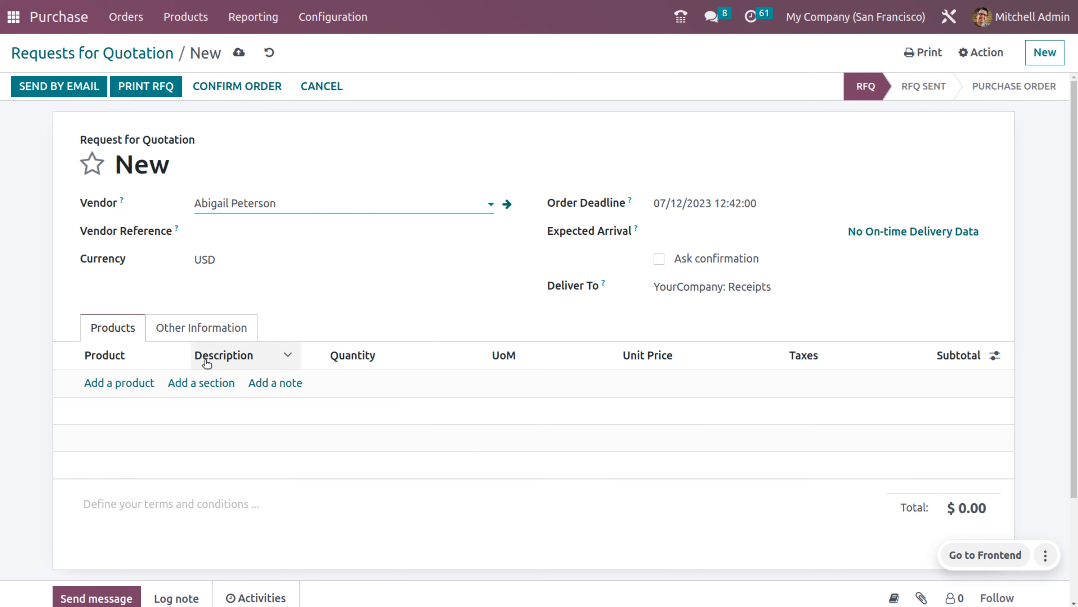
click(118, 383)
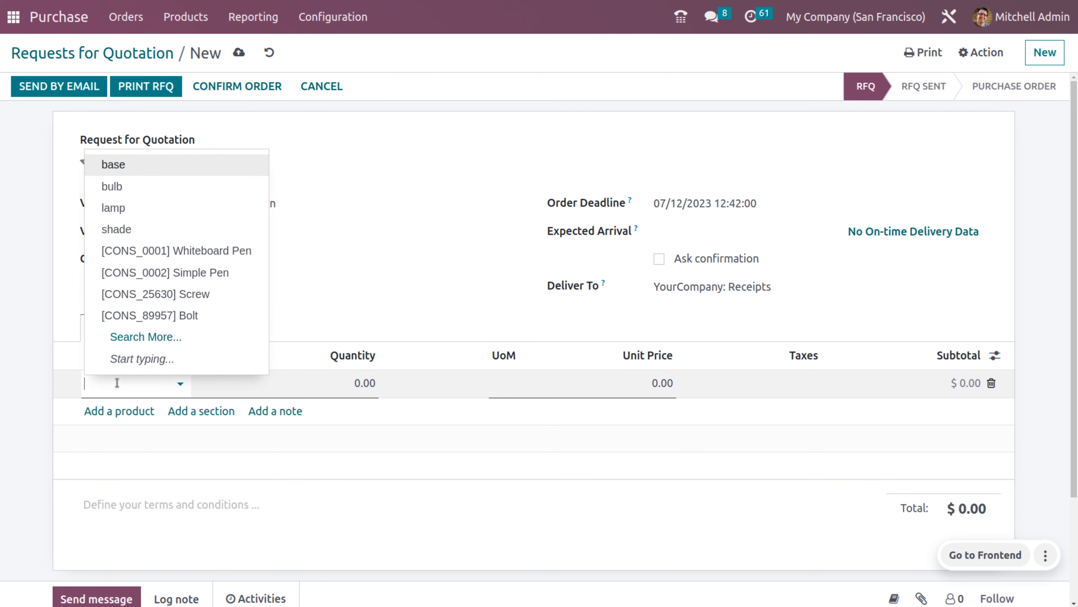
click(211, 208)
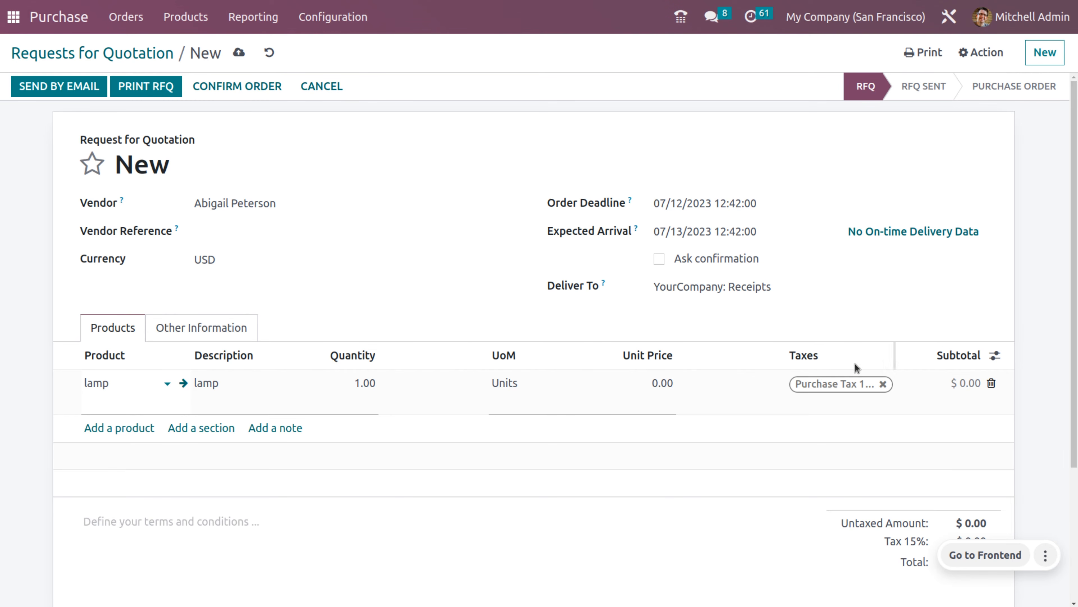
- Remove the purchase tax from the lamp line and set its unit price to 100
click(883, 384)
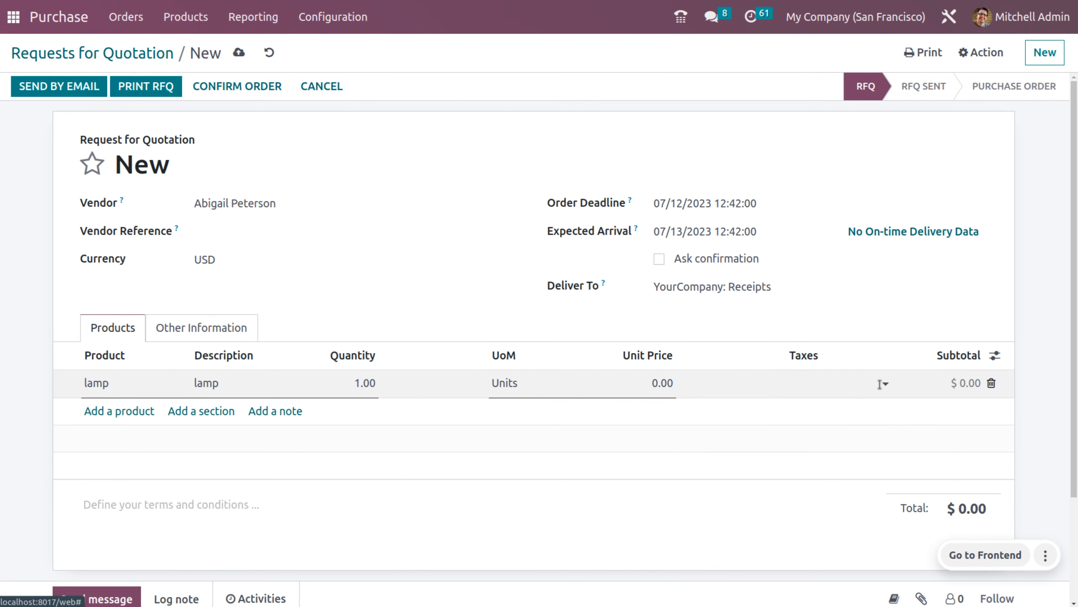
click(662, 374)
double_click(662, 374)
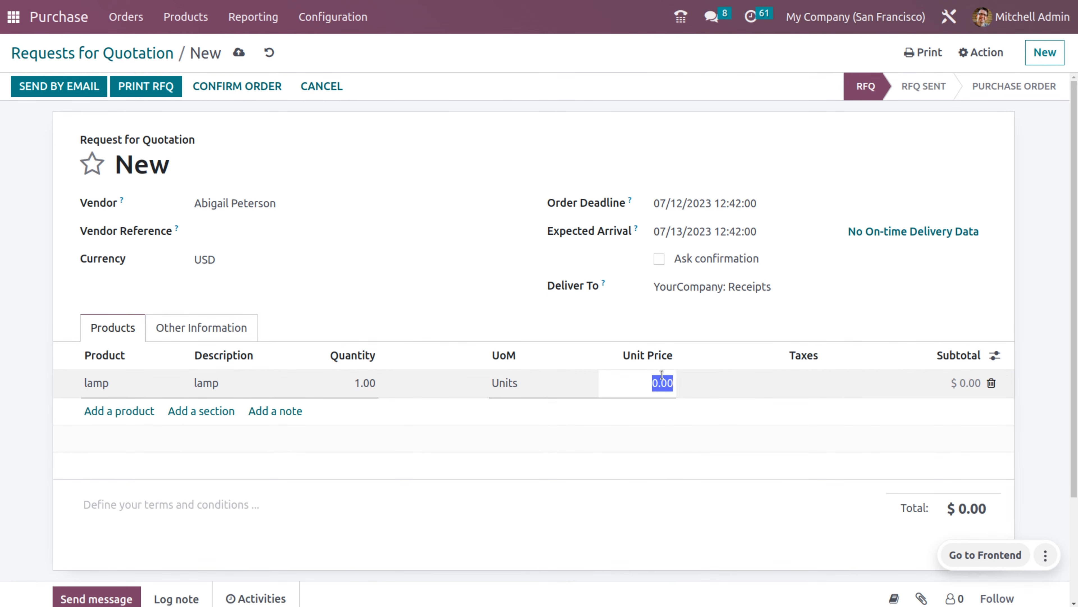
key(BackSpace)
text(100)
click(427, 223)
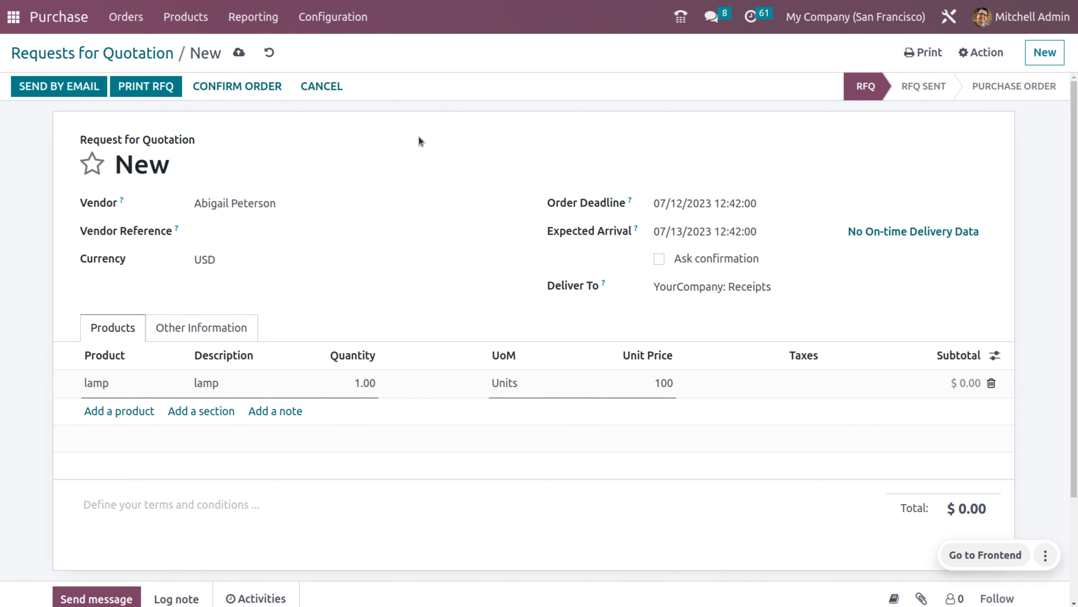
- Save and confirm the lamp order, and open its resupply transfer
click(238, 53)
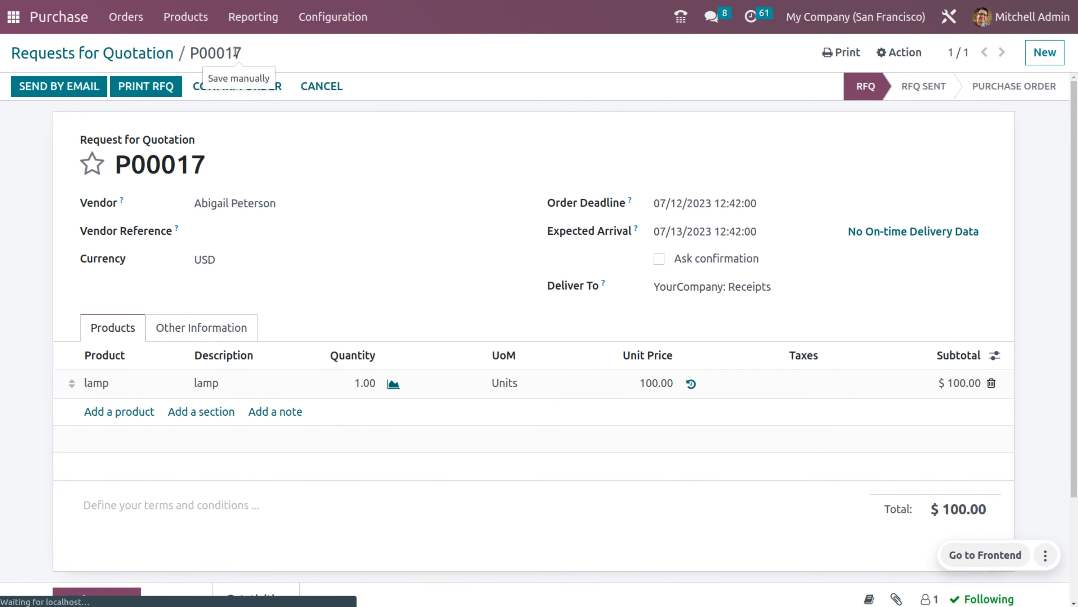
click(202, 82)
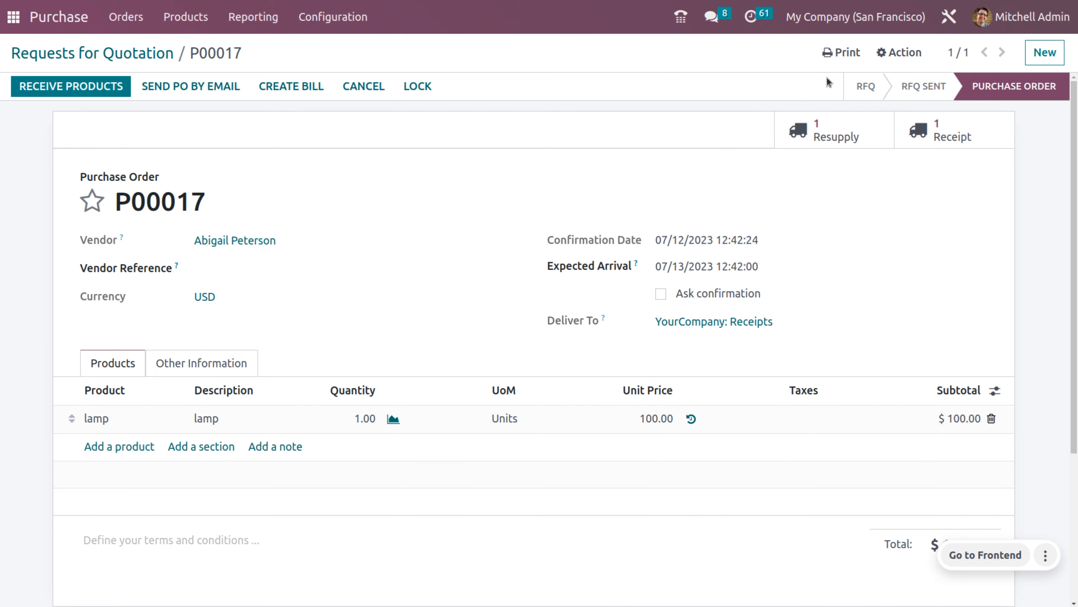
click(836, 137)
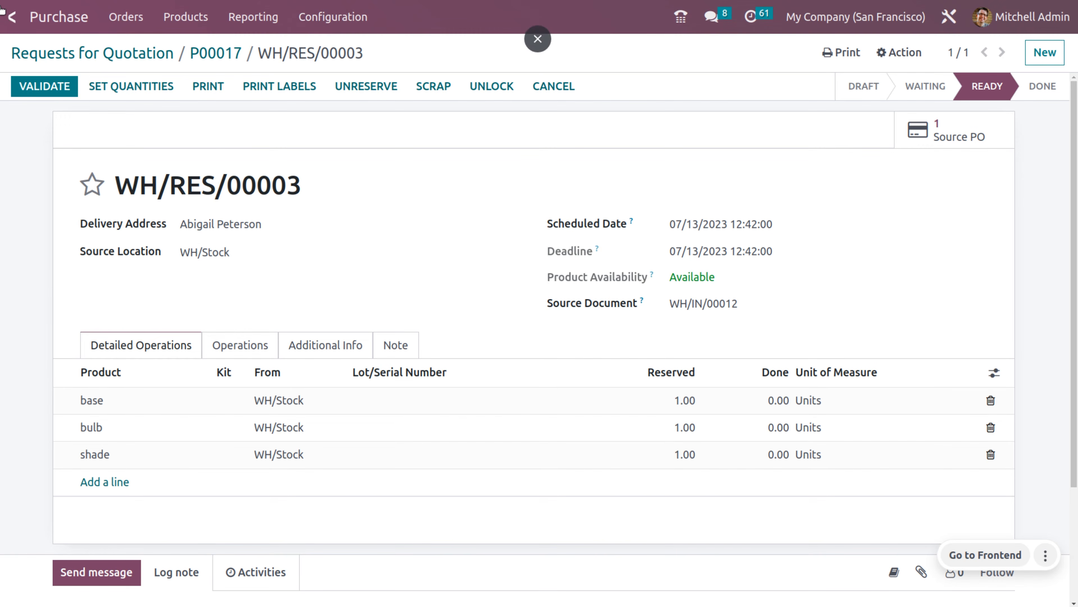
- In Inventory, open the ready Resupply Subcontractor transfer, fill in its reserved component quantities as done and validate it
click(14, 18)
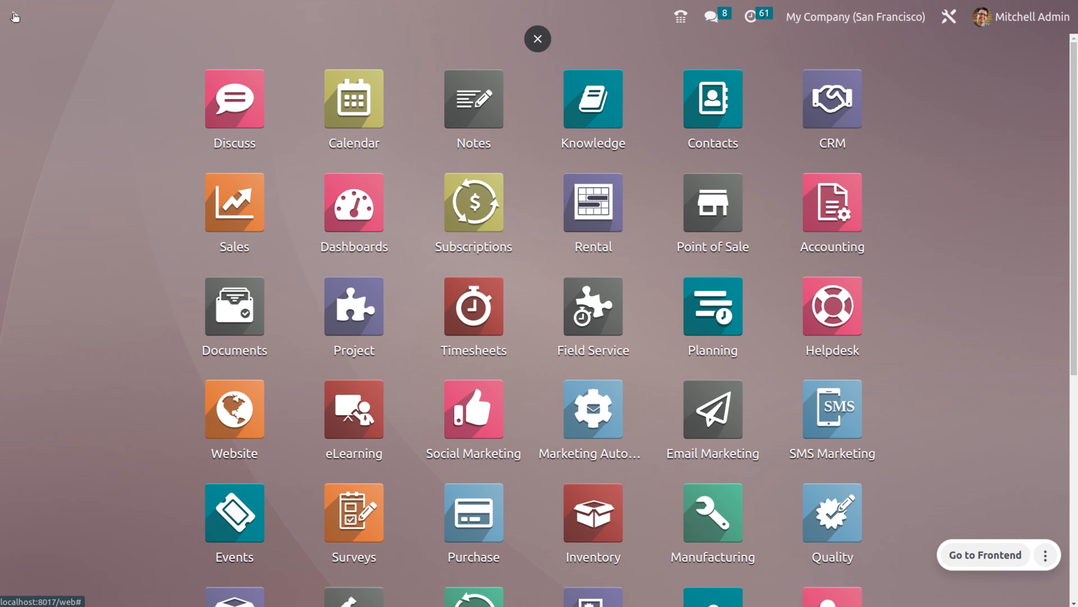
text(i)
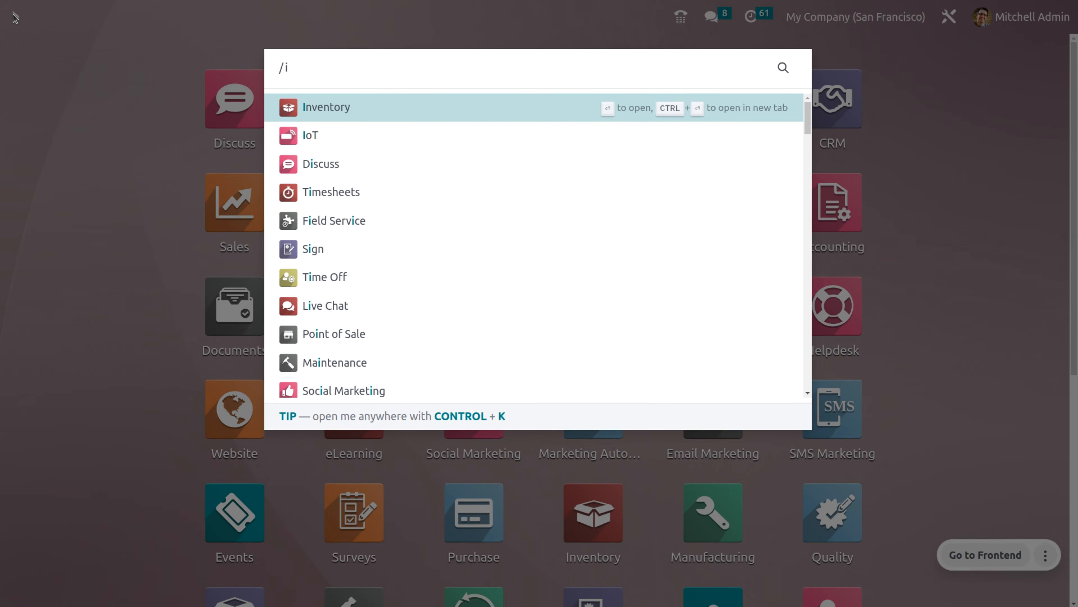
key(Return)
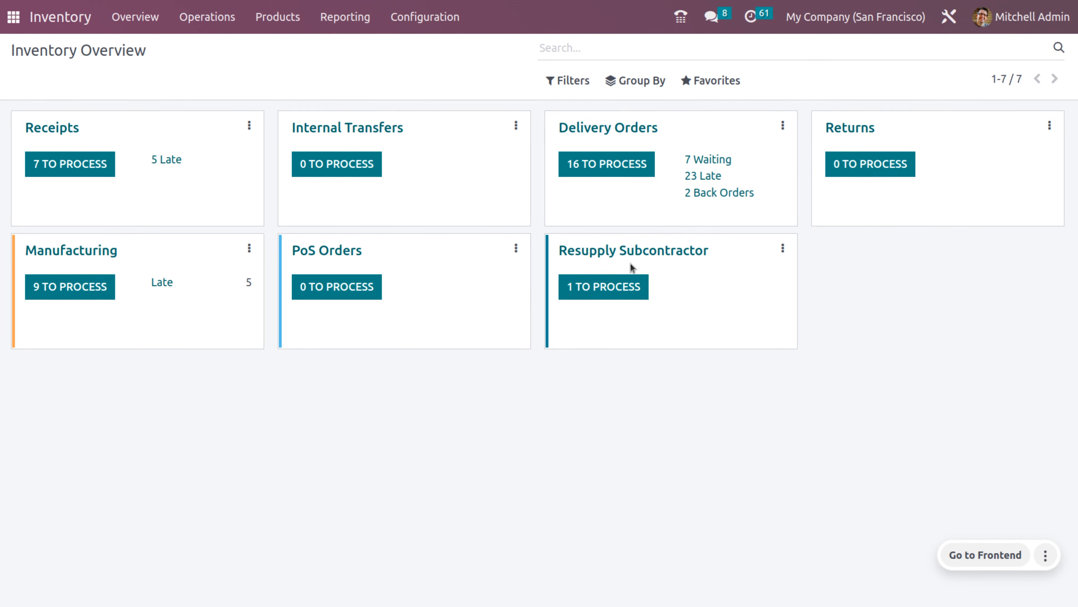
click(622, 286)
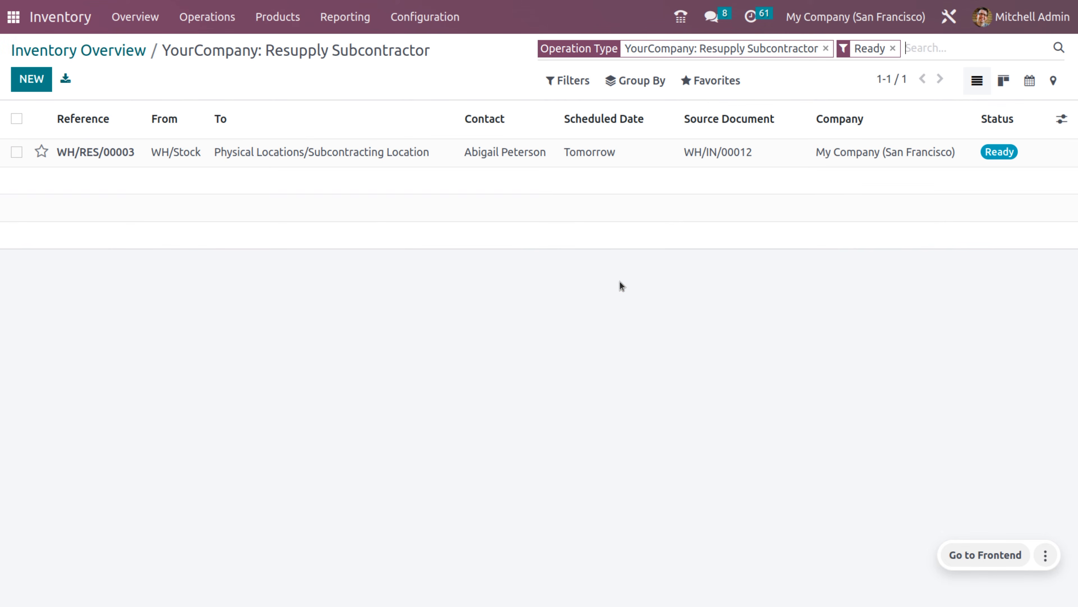
click(441, 158)
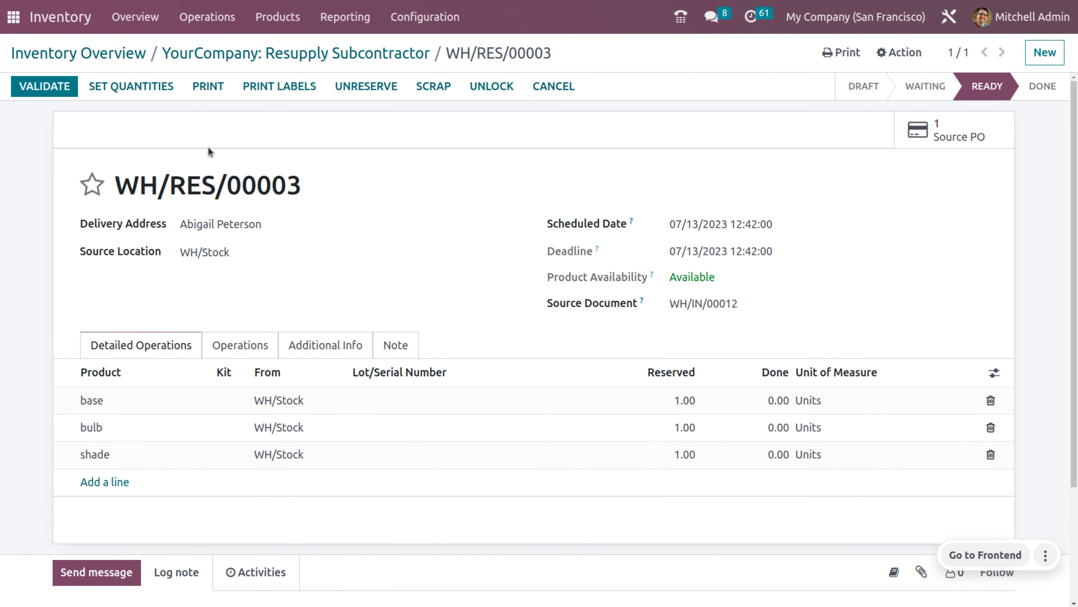
click(116, 86)
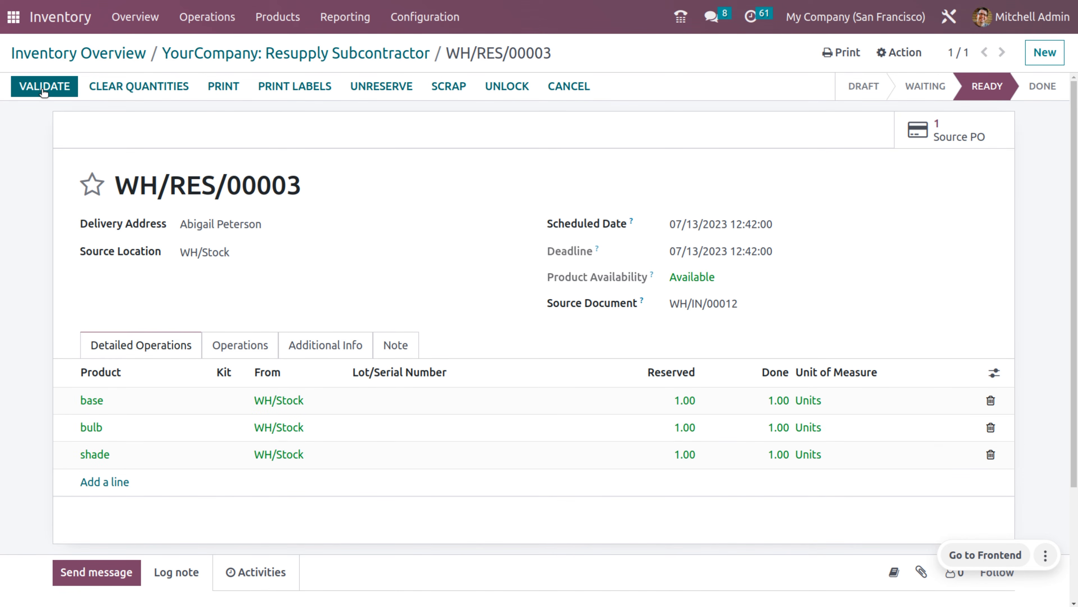
click(43, 89)
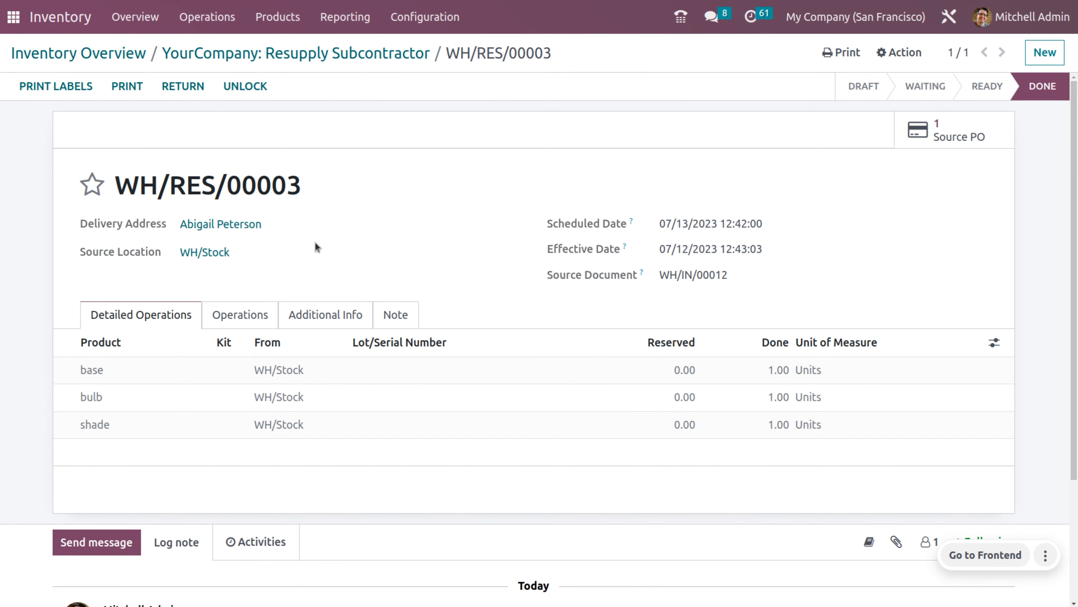
- Return to the inventory overview and open the subcontractor's receipt for the lamp order among the receipts to process
click(173, 54)
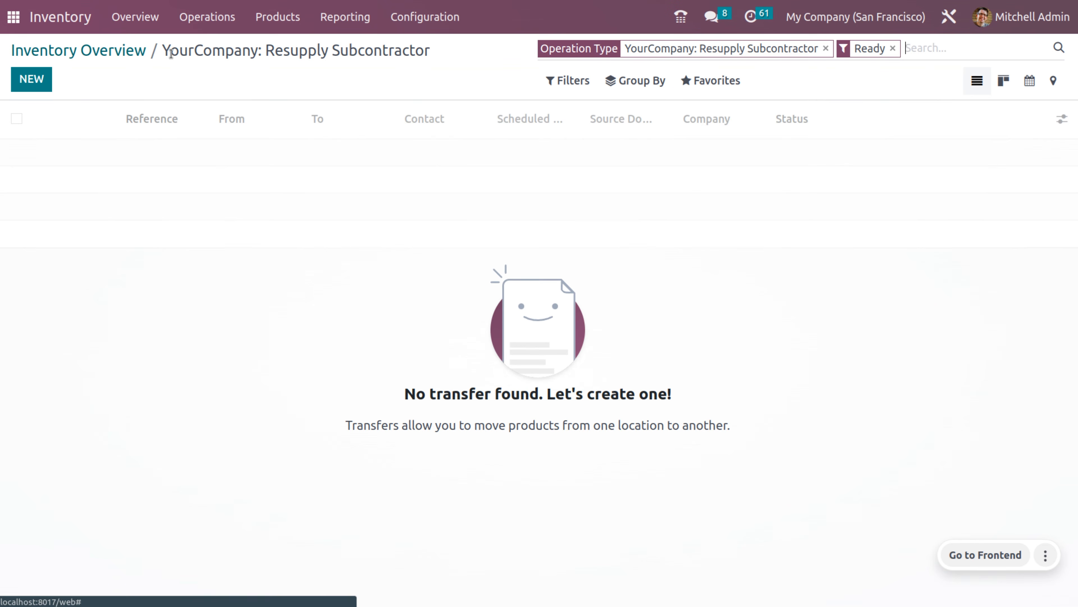
click(125, 61)
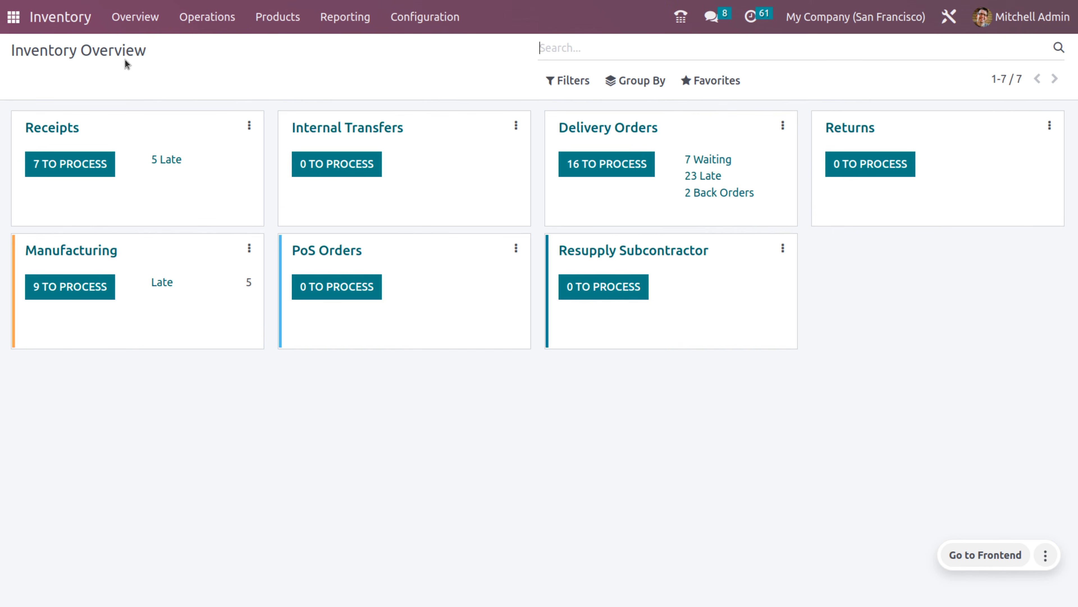
click(90, 172)
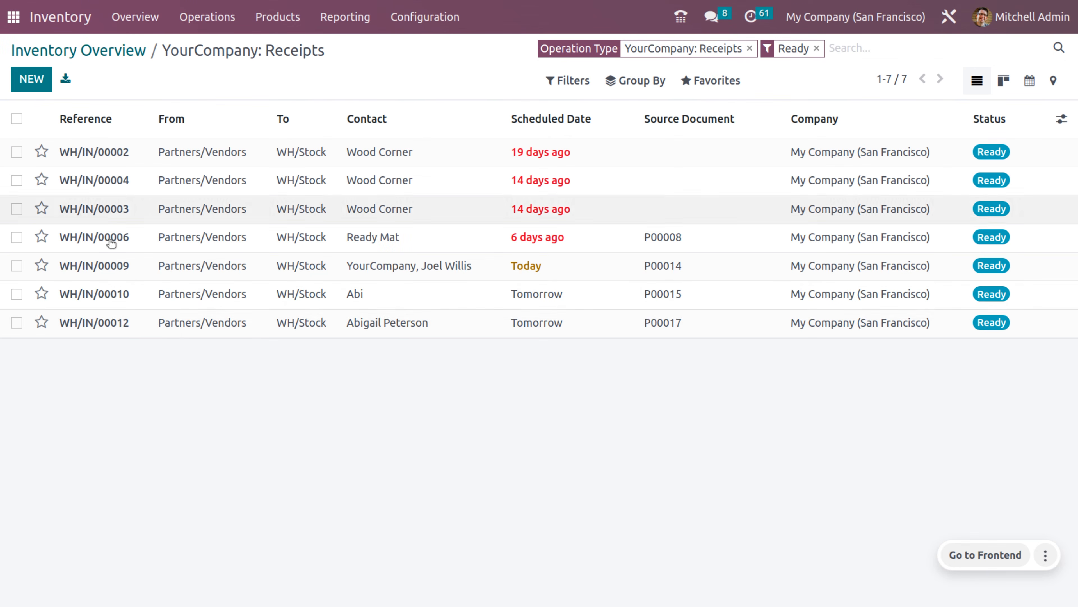
click(284, 324)
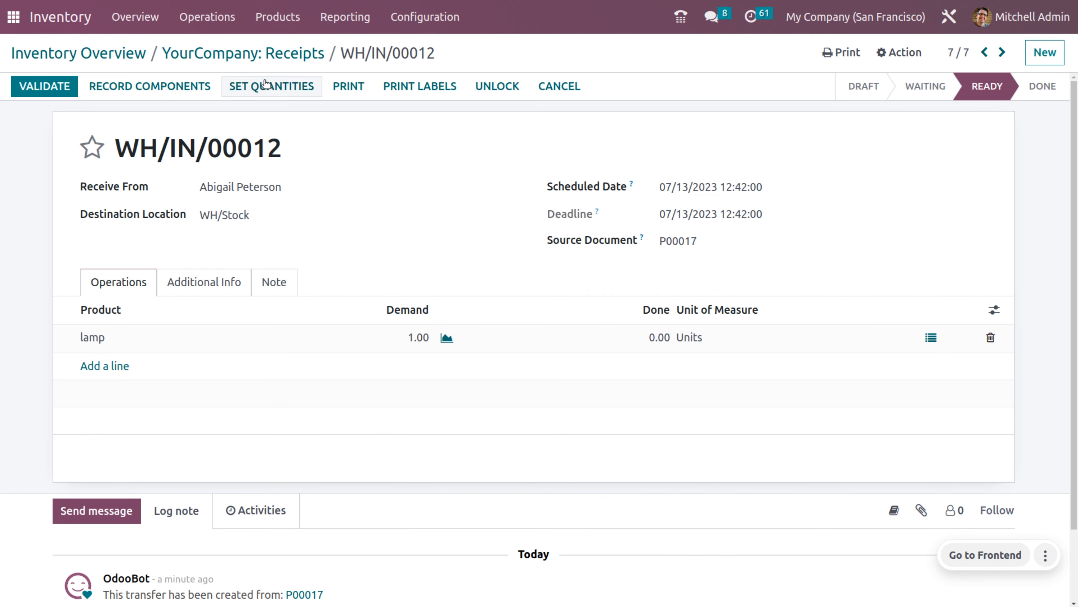
- Set the lamp receipt's done quantity to its demand, validate it and view the components registered for the subcontracted product
click(274, 86)
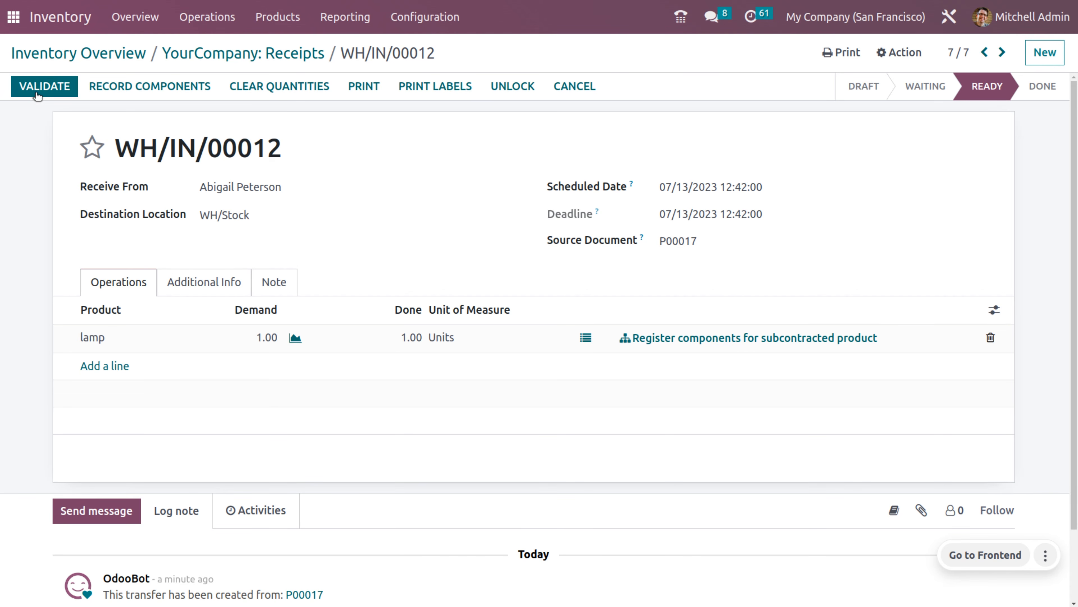
click(37, 93)
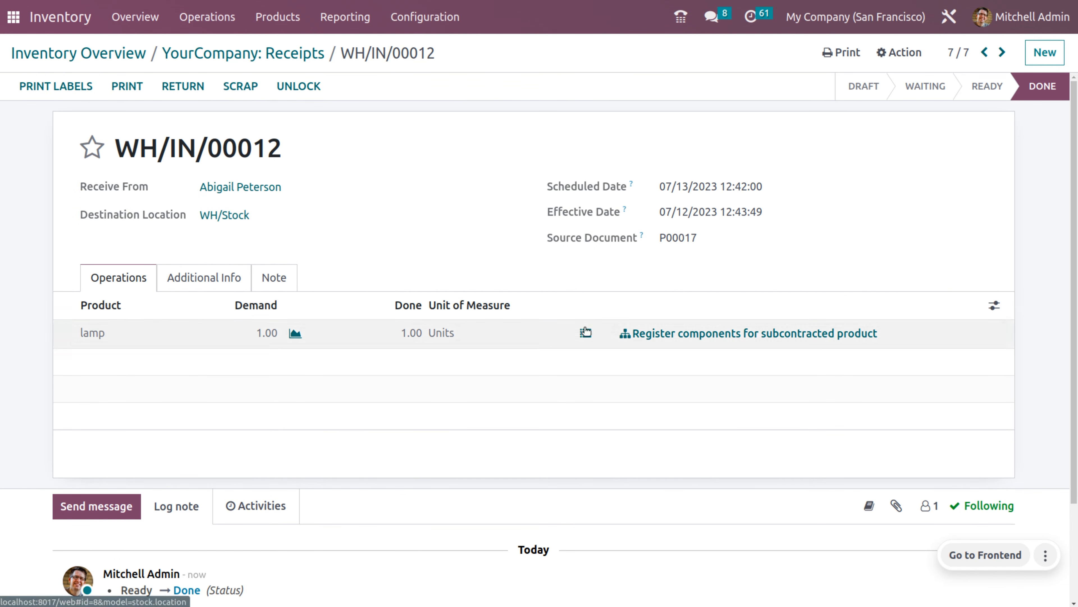
click(665, 336)
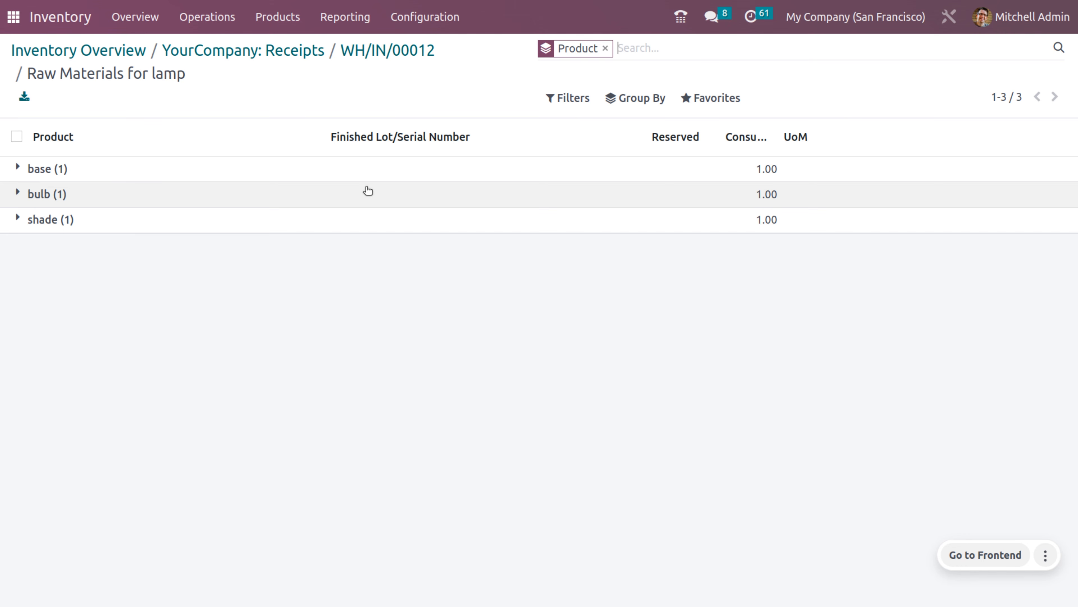